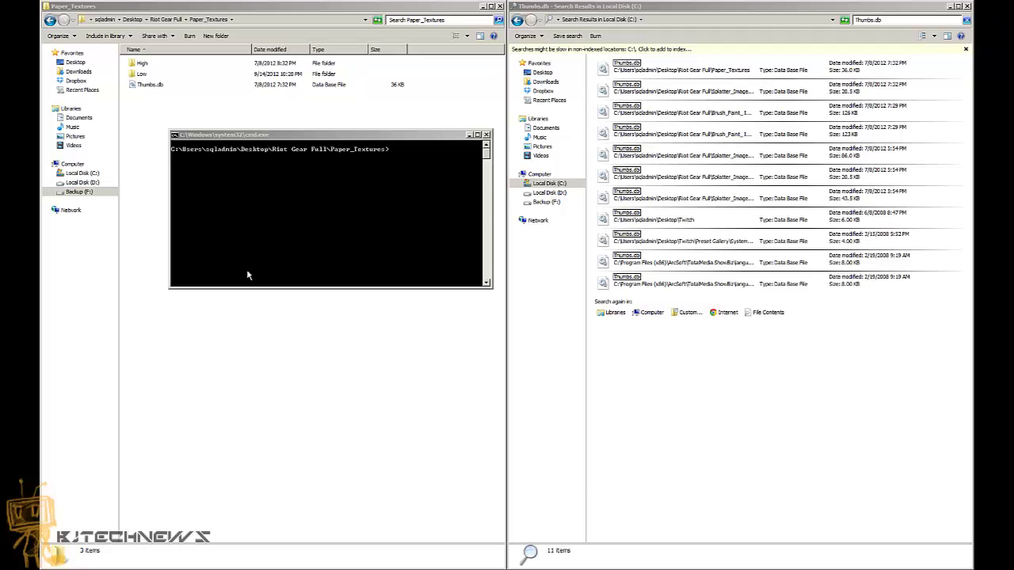
- Select the Thumbs.db file in Paper_Textures, then return to the command prompt and the C: search results
click(125, 71)
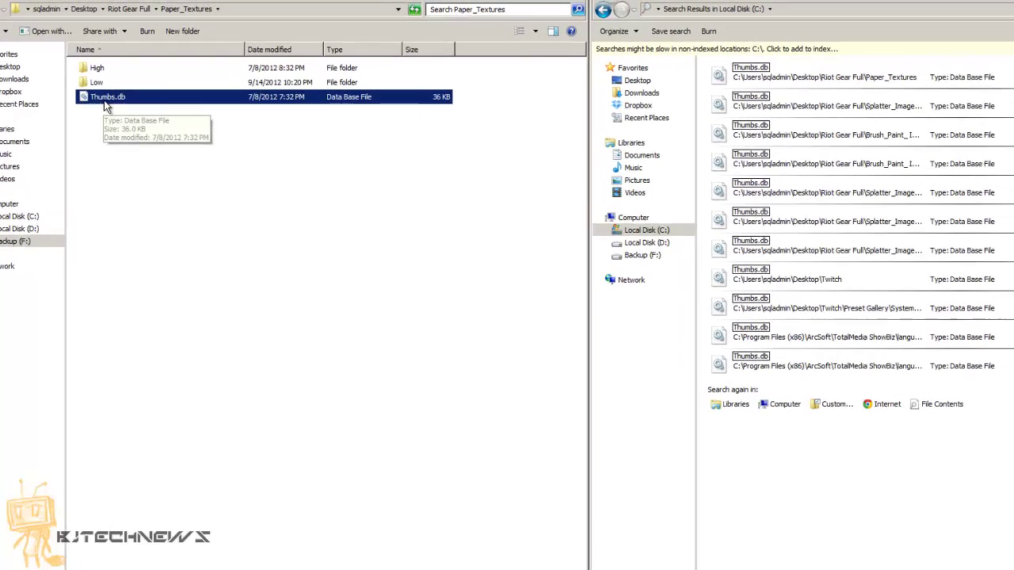
click(384, 569)
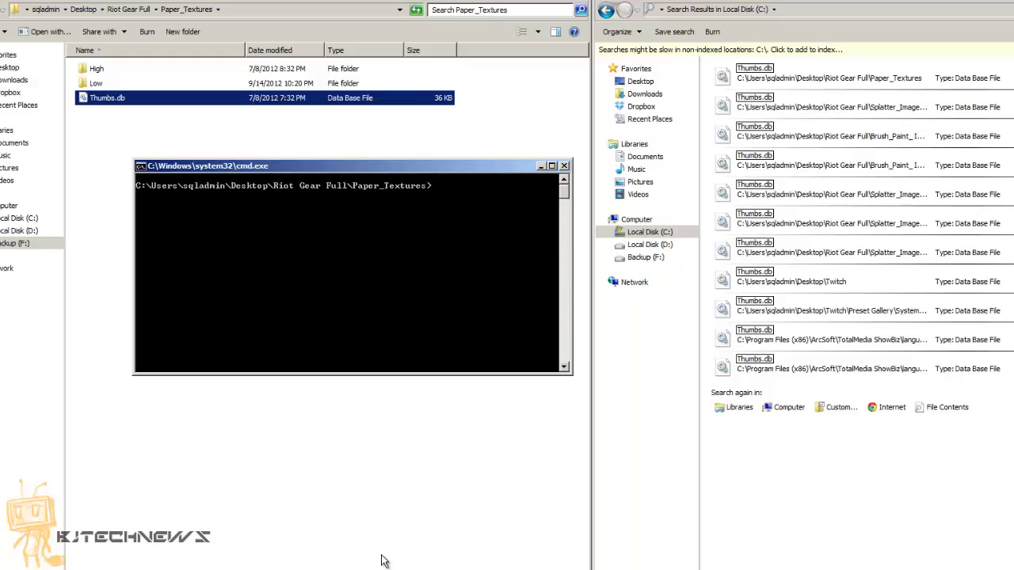
click(800, 16)
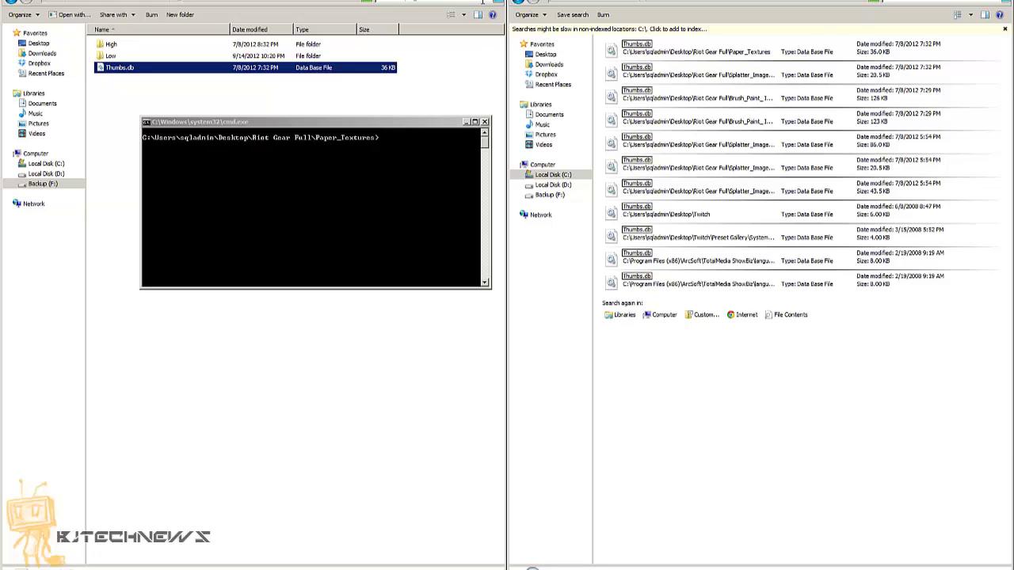
- Open a console in Paper_Textures from the address bar with cmd and type attrib -s -h Thumbs.db
click(188, 144)
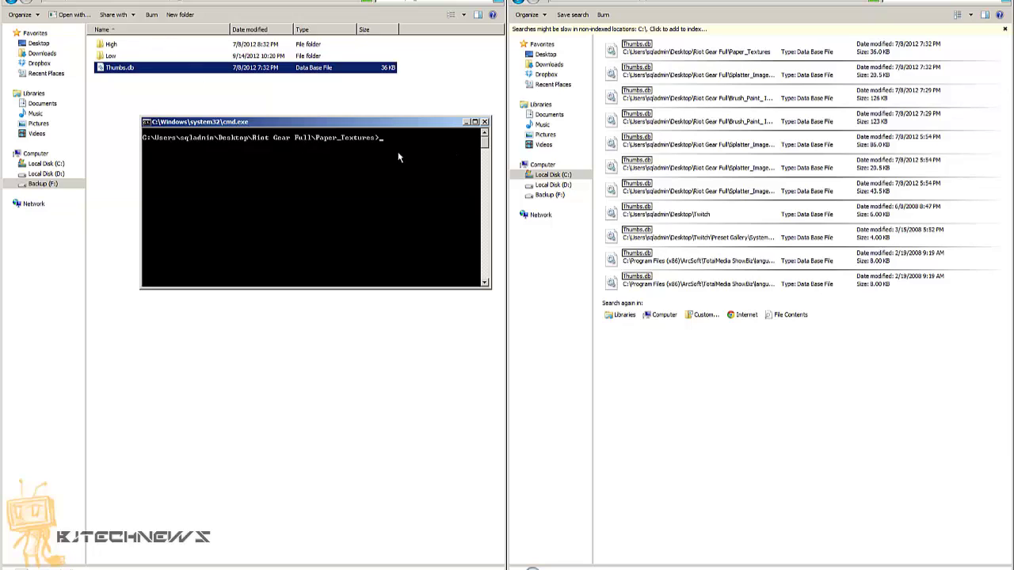
click(266, 3)
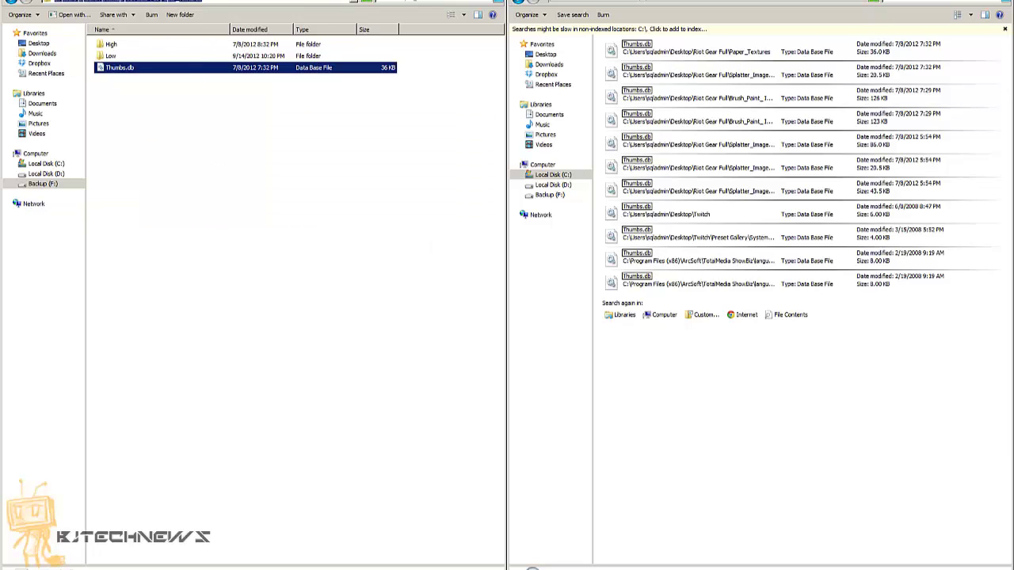
text(cmd)
key(Return)
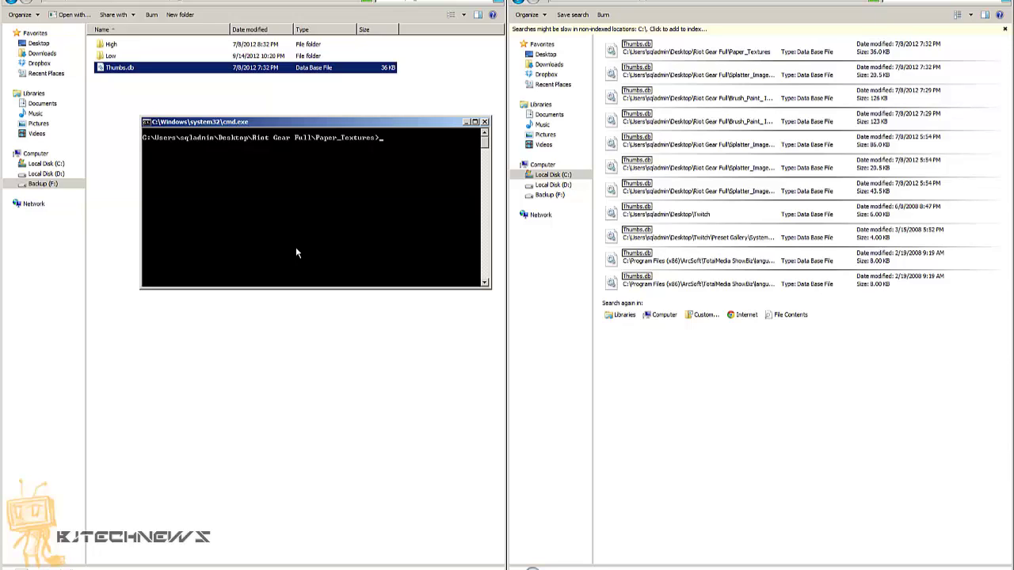
text(s>attri)
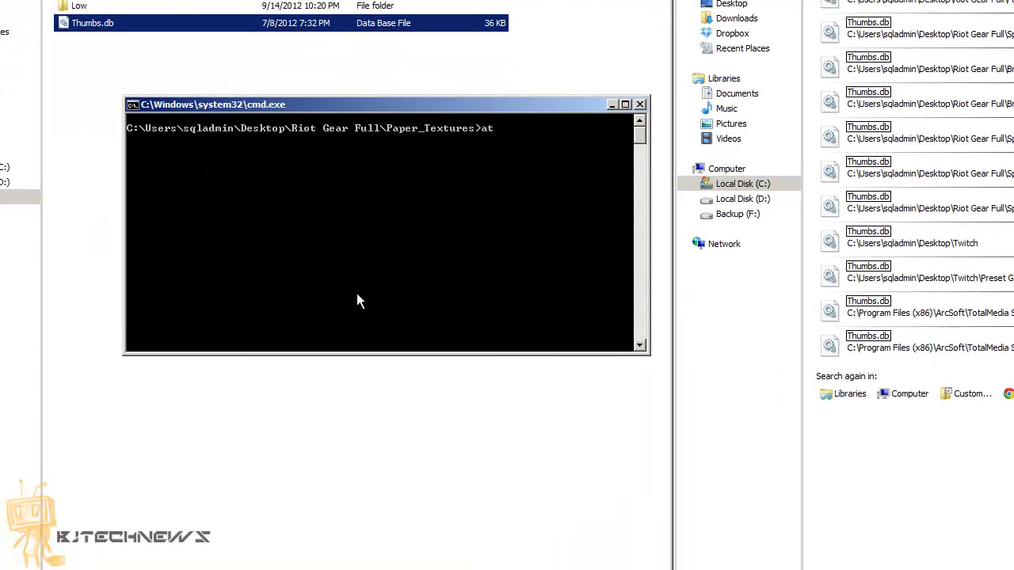
text(b -s -h Thumbs.db)
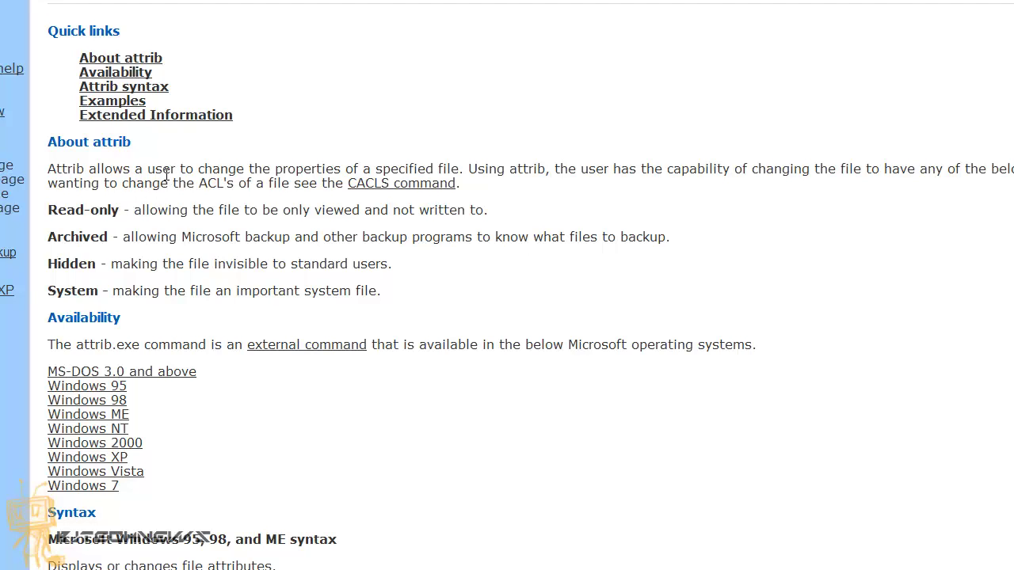
- Highlight 'Clears an attribute.' in the attrib syntax table, then run attrib -s -h Thumbs.db
scroll(202, 518, down, 2)
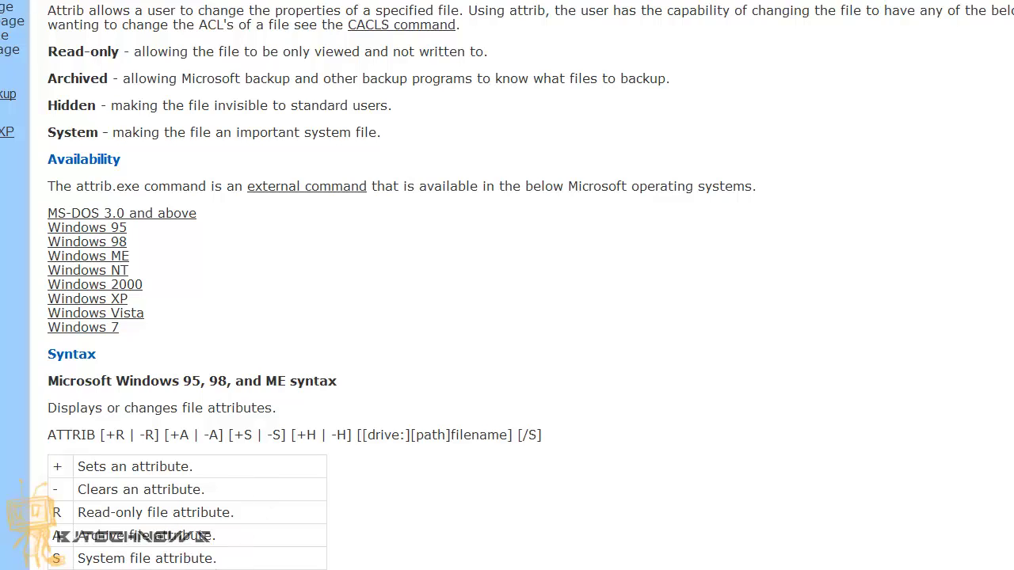
scroll(507, 286, down, 1)
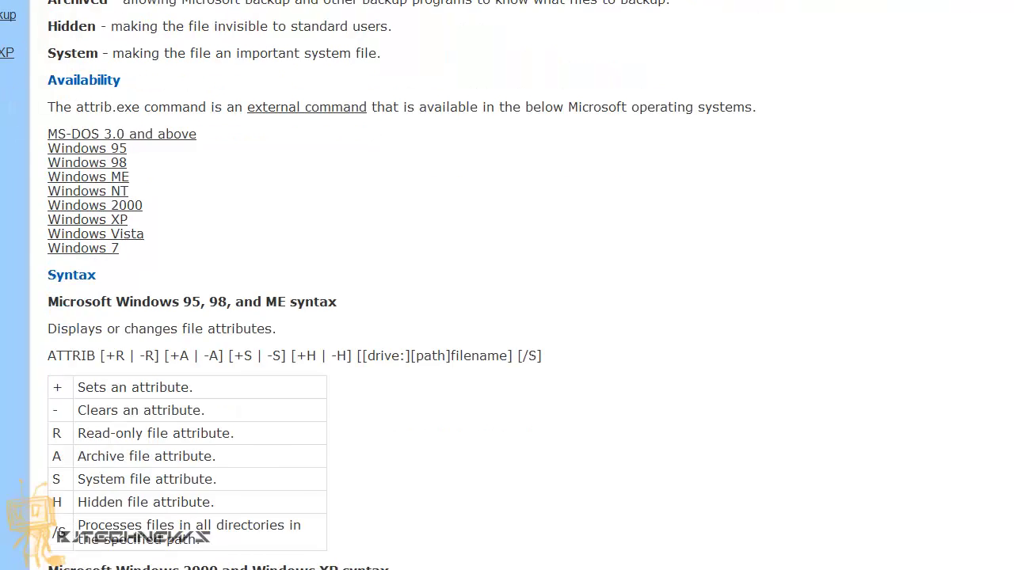
scroll(507, 286, down, 1)
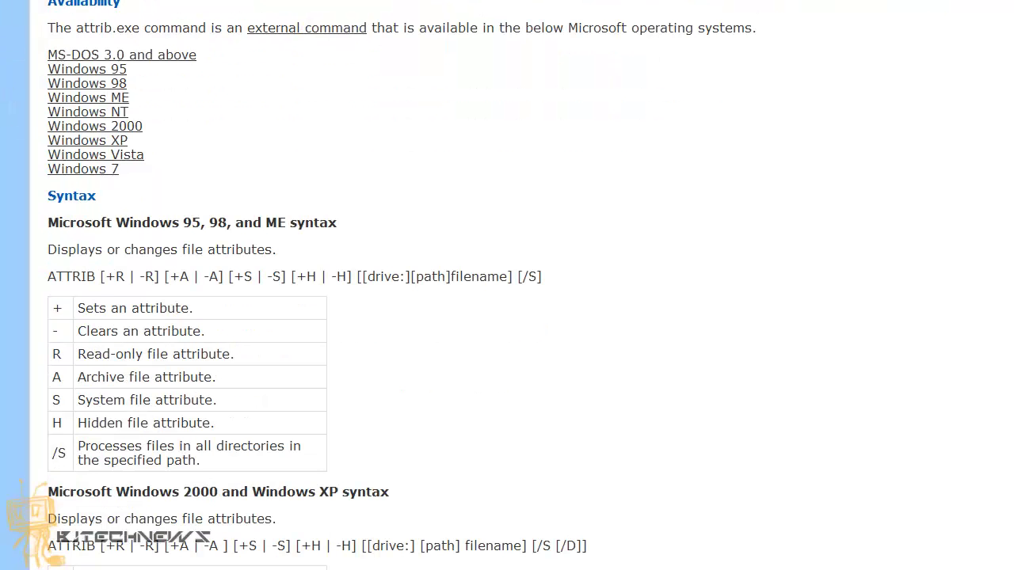
drag(159, 516, 46, 516)
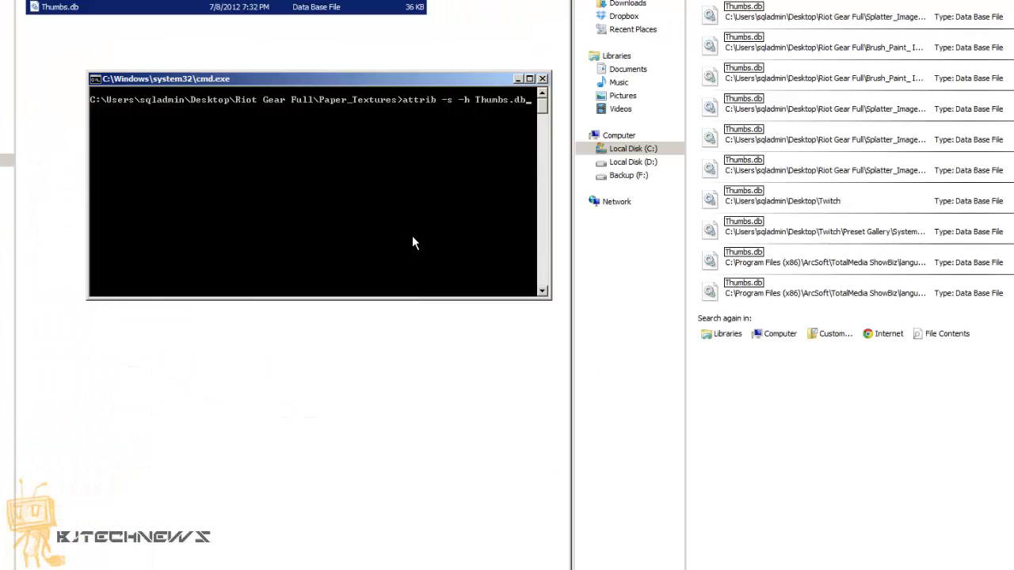
key(Return)
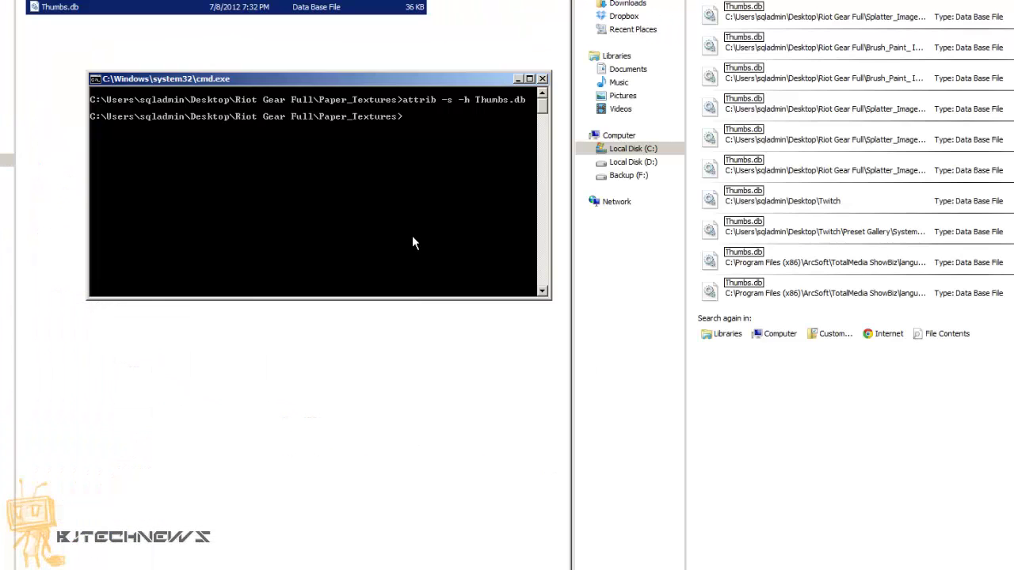
- Delete Thumbs.db from Paper_Textures with del Thumbs.db, correcting a typo in the file name
text(del Thub)
key(BackSpace)
text(mbs.db)
key(Return)
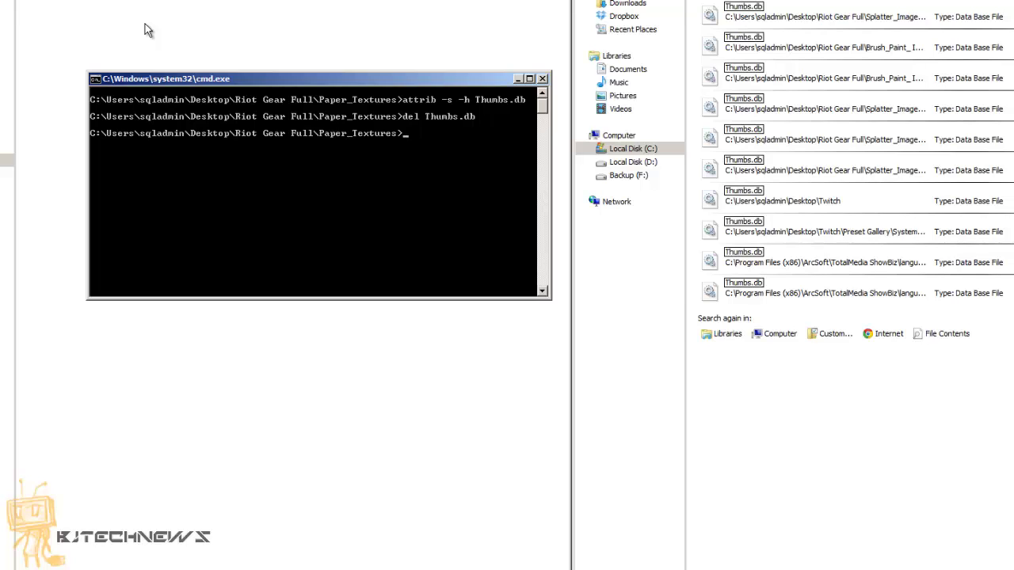
key(super)
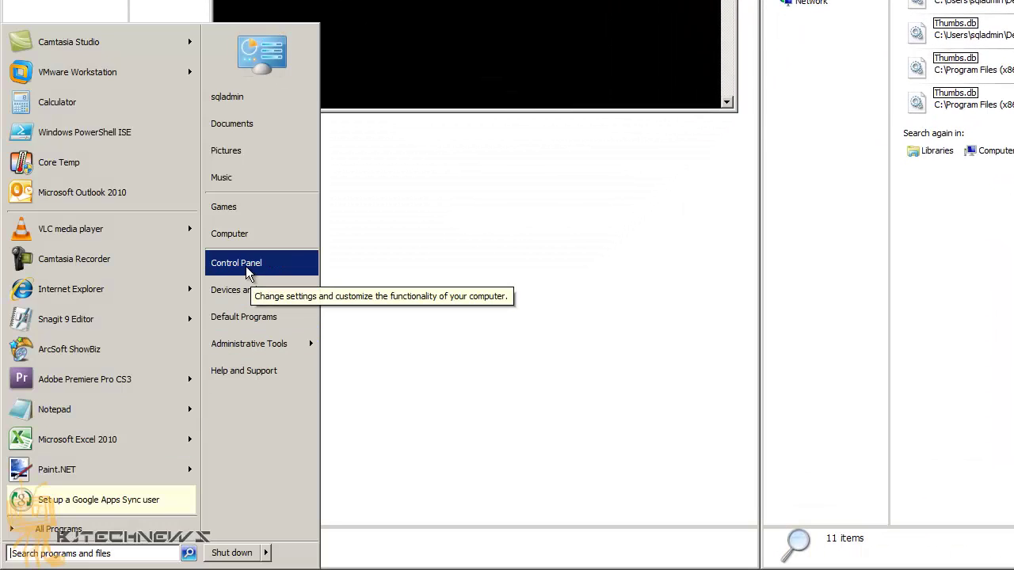
- In Computer's Folder Options View tab, enable 'Always show icons, never thumbnails' and apply it
click(248, 233)
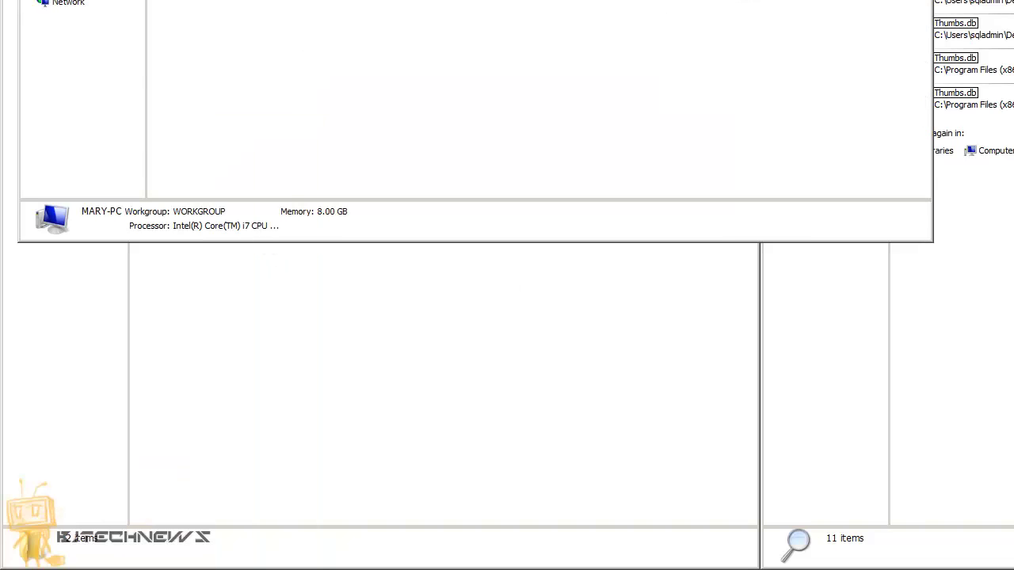
click(118, 55)
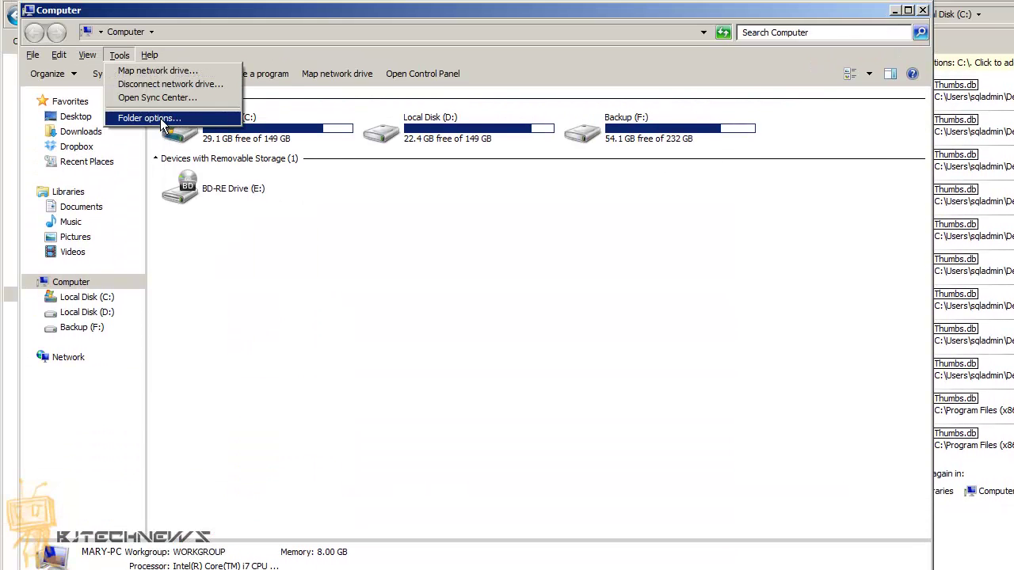
click(151, 118)
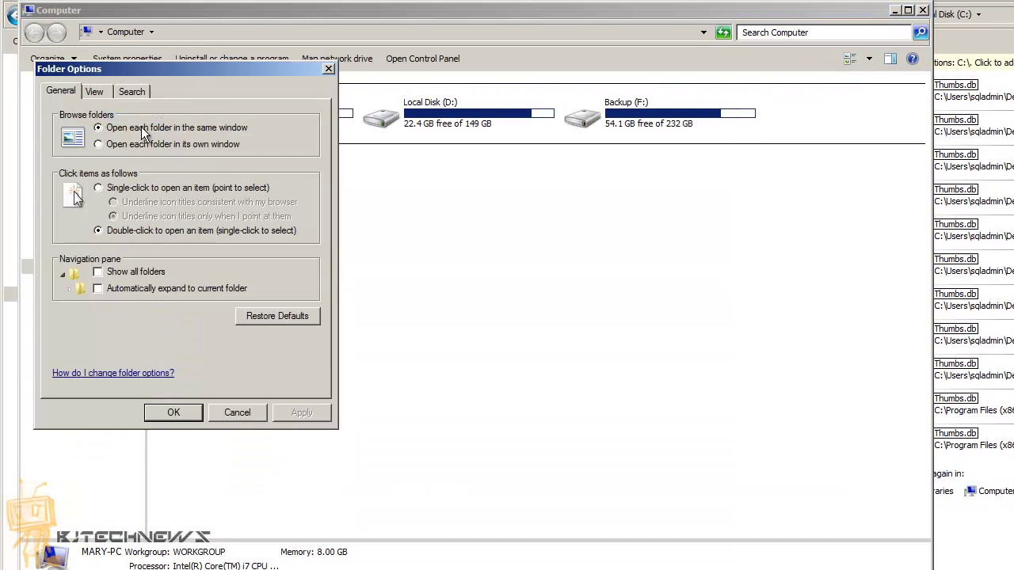
click(101, 92)
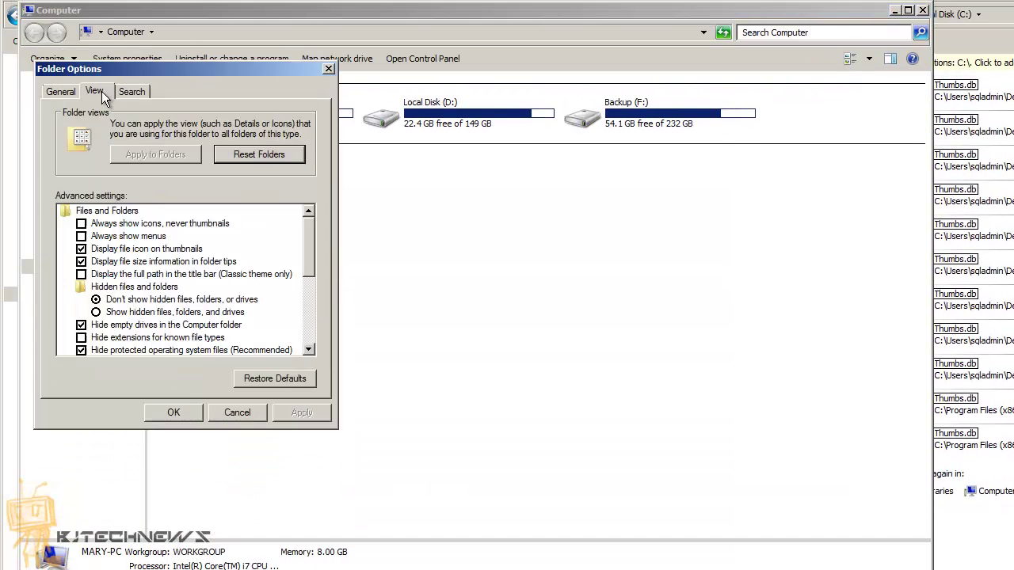
click(135, 225)
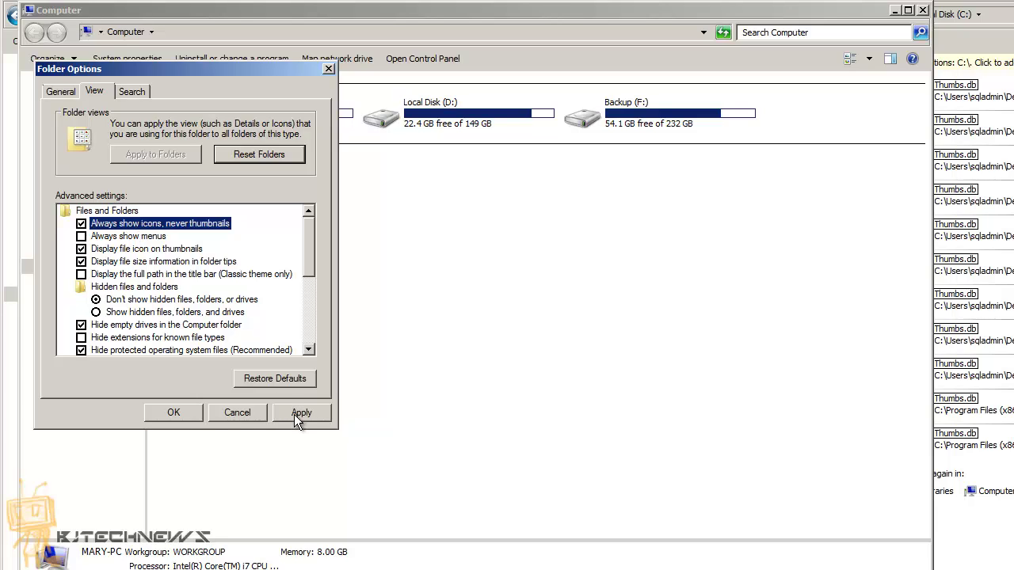
click(228, 412)
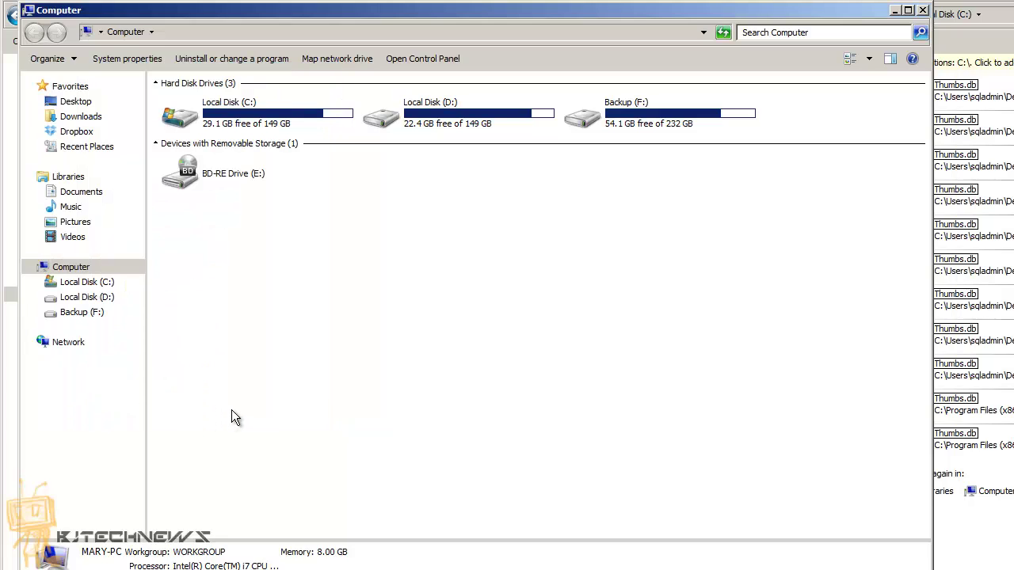
- Reopen Folder Options on the View tab to confirm the setting, then close it
key(alt)
click(119, 56)
click(151, 117)
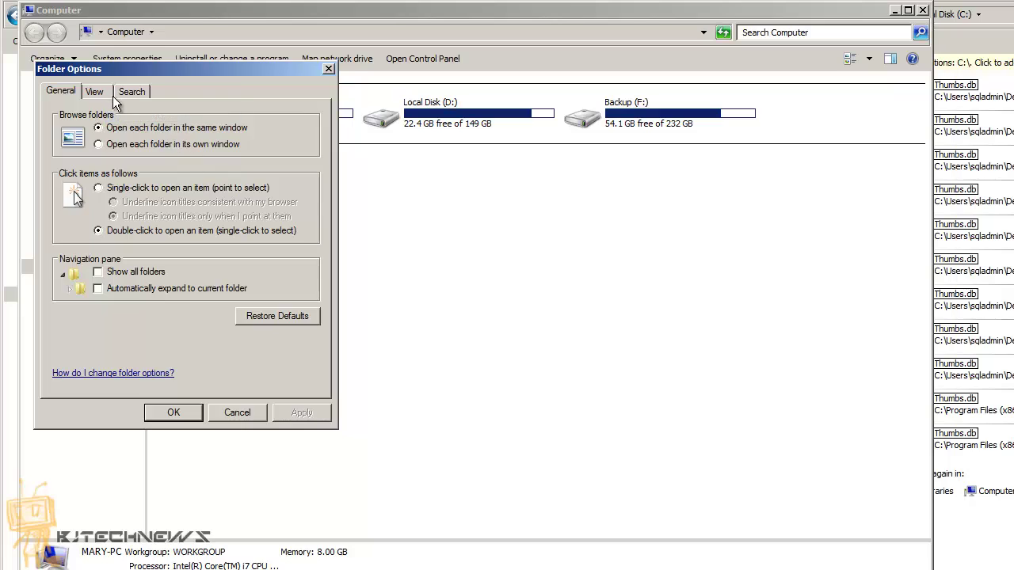
click(96, 92)
click(236, 413)
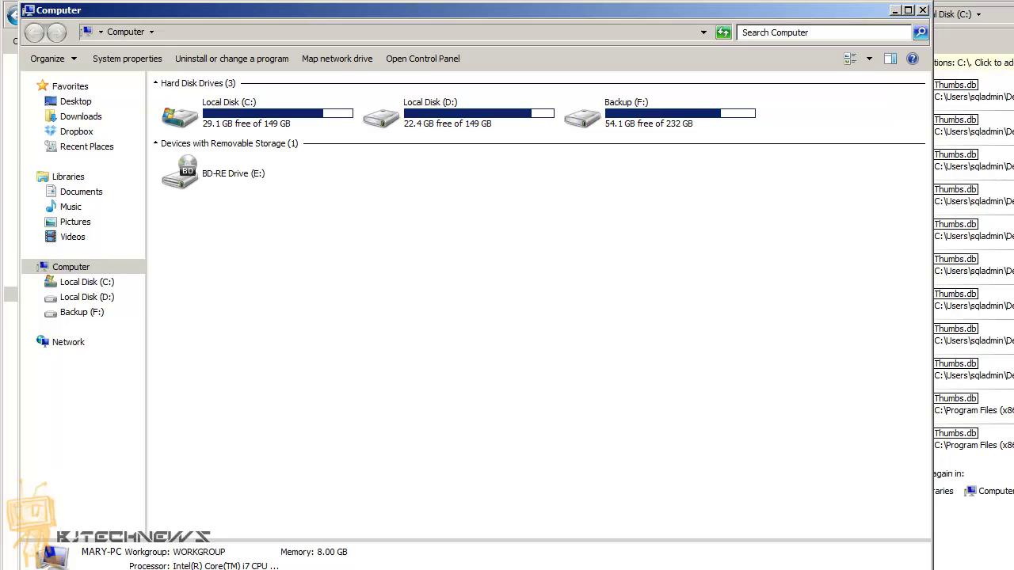
- Run gpedit.msc from the Start search and maximize the Group Policy Editor window
key(super)
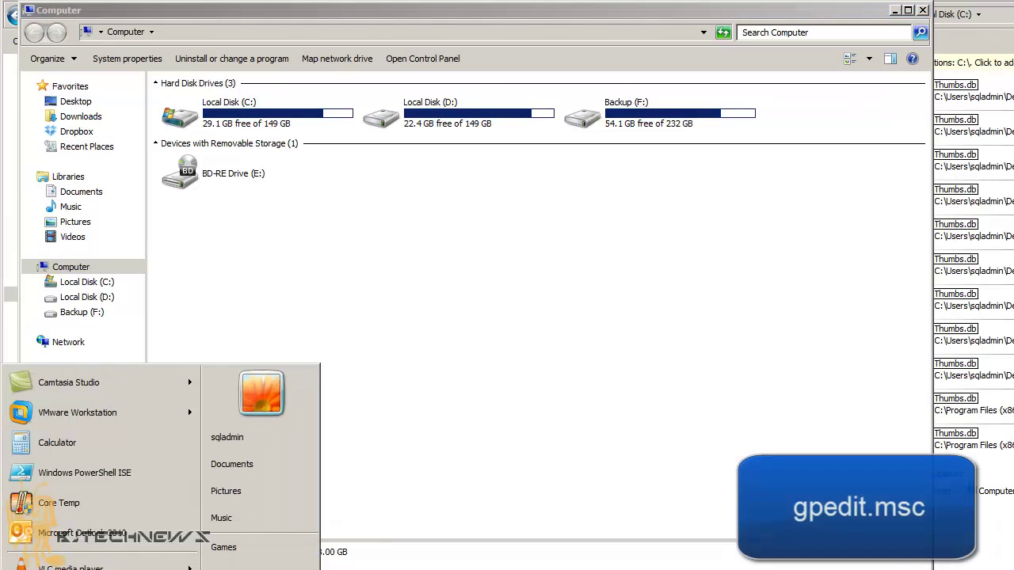
text(gpedit.msc)
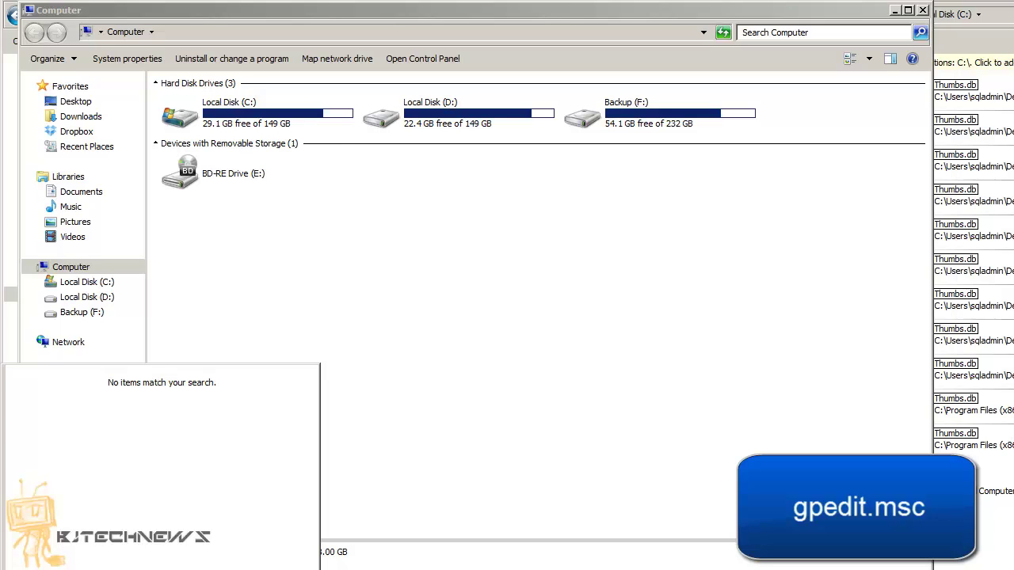
key(Return)
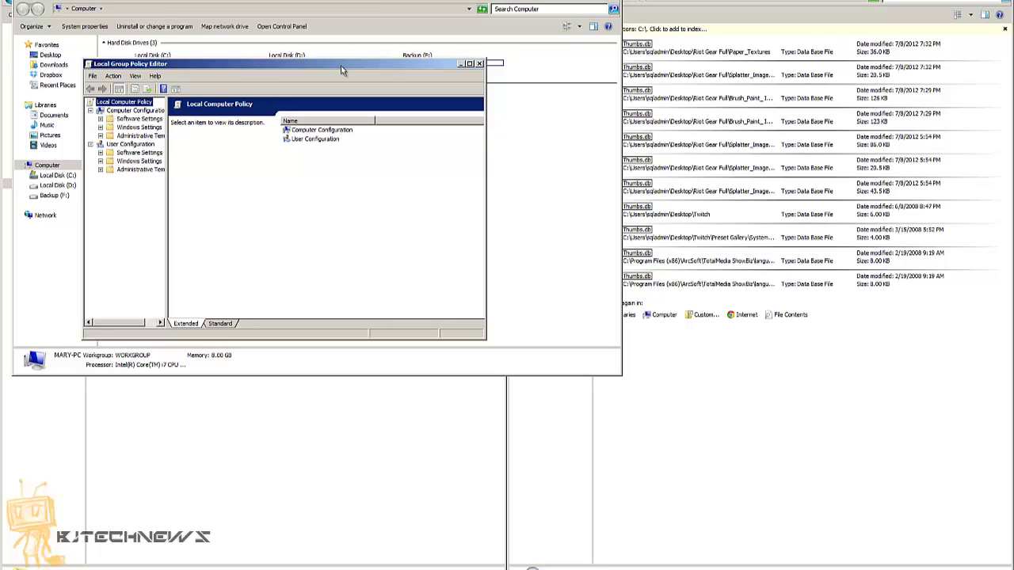
double_click(342, 69)
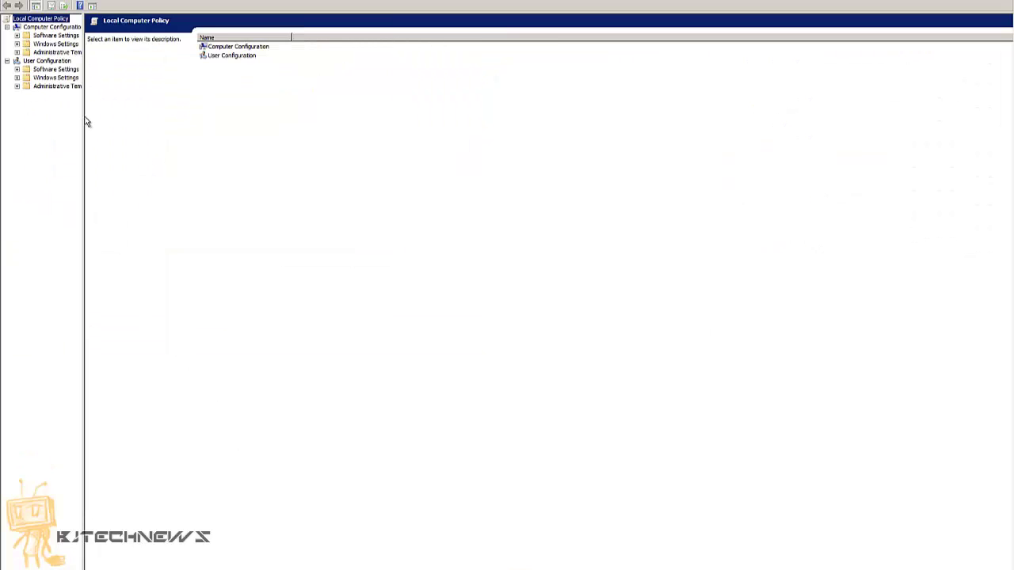
- Browse User Configuration > Administrative Templates > Windows Components > Windows Explorer and open 'Turn off caching of thumbnail pictures'
drag(84, 119, 160, 116)
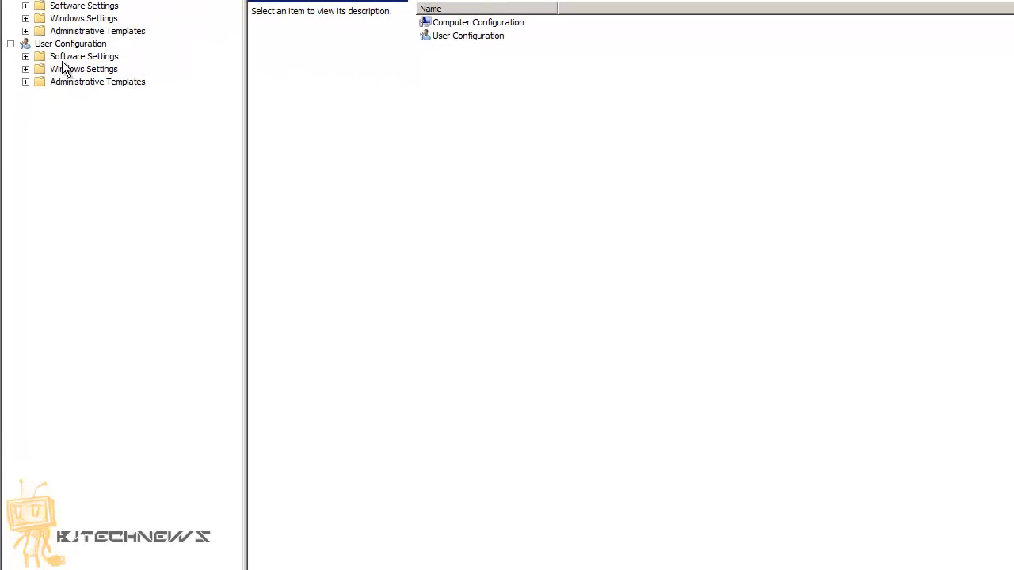
click(26, 82)
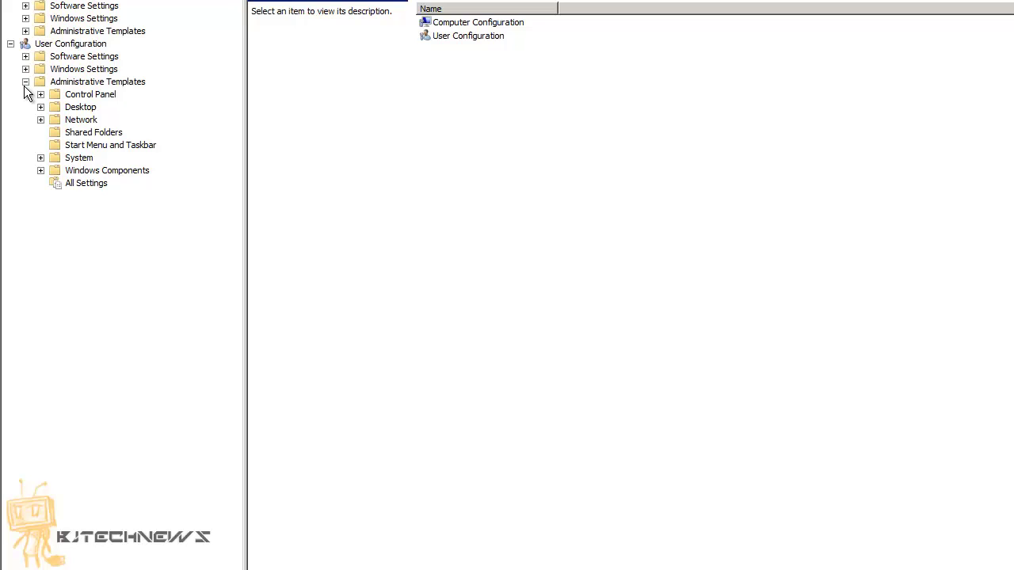
click(40, 171)
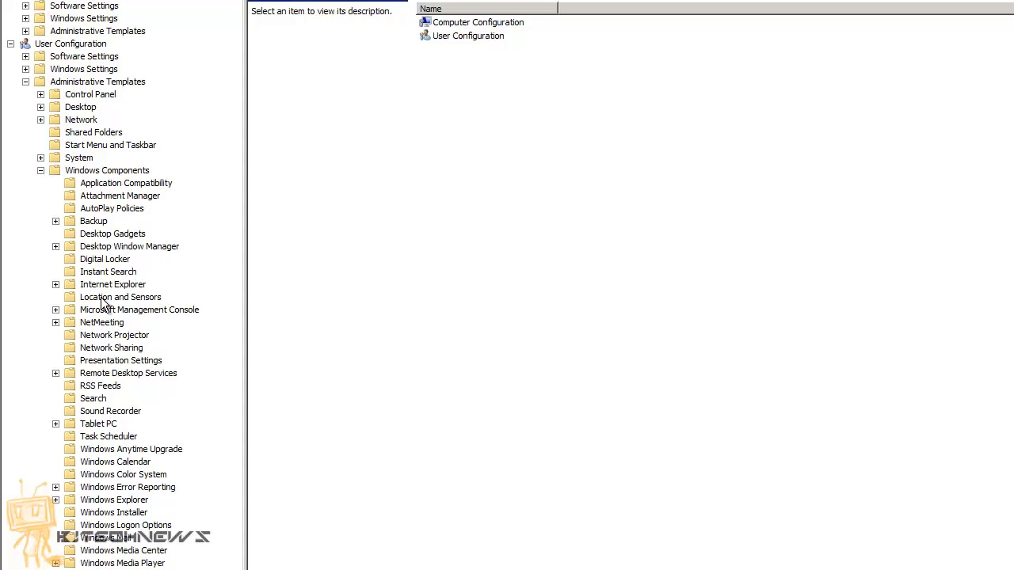
click(118, 501)
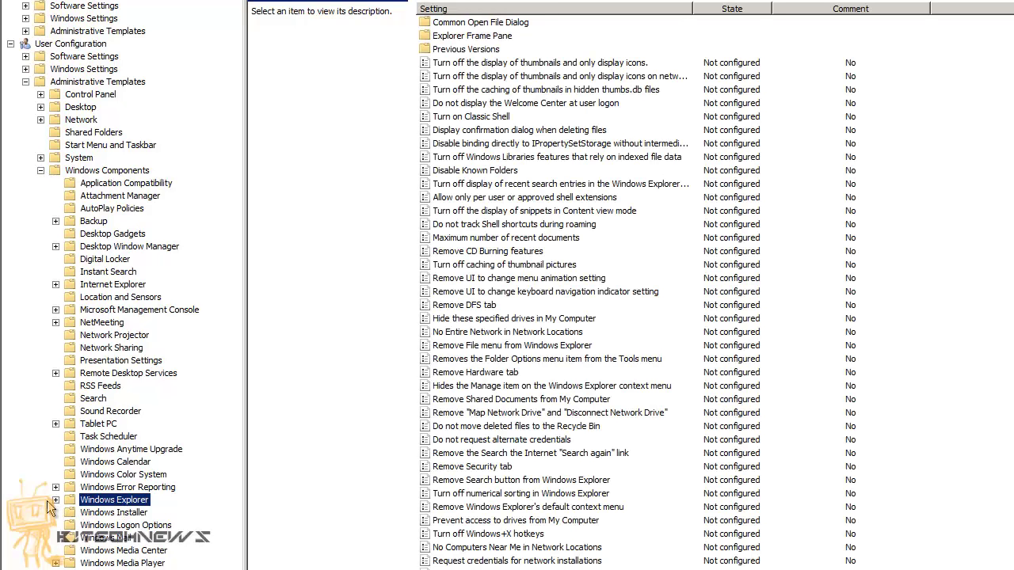
click(56, 499)
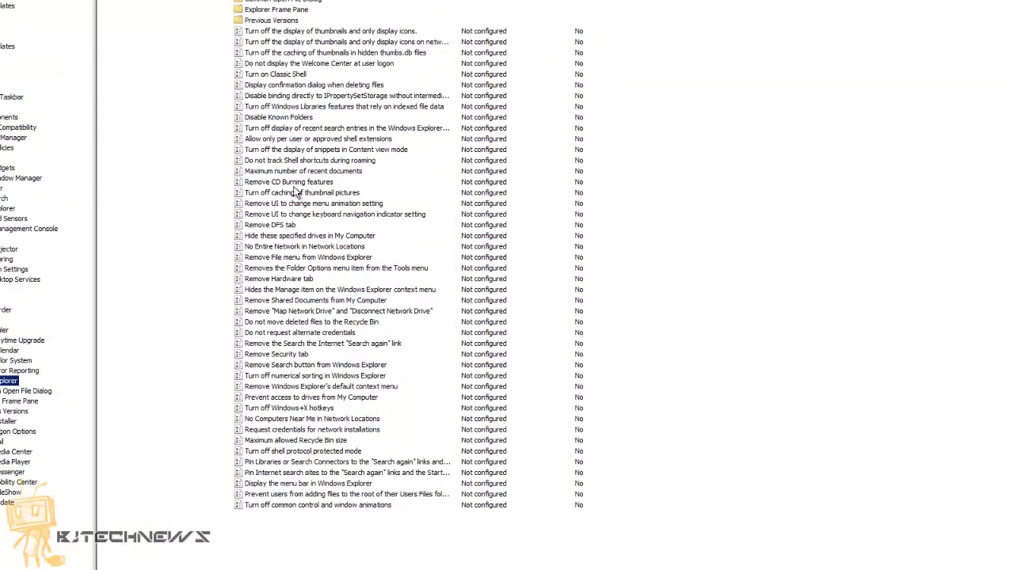
click(295, 192)
double_click(294, 194)
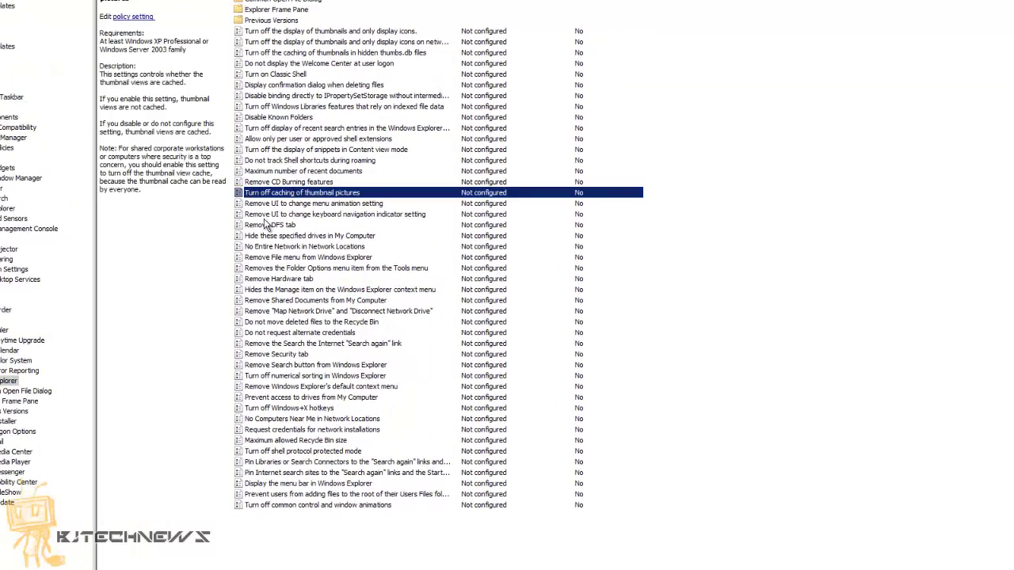
click(16, 75)
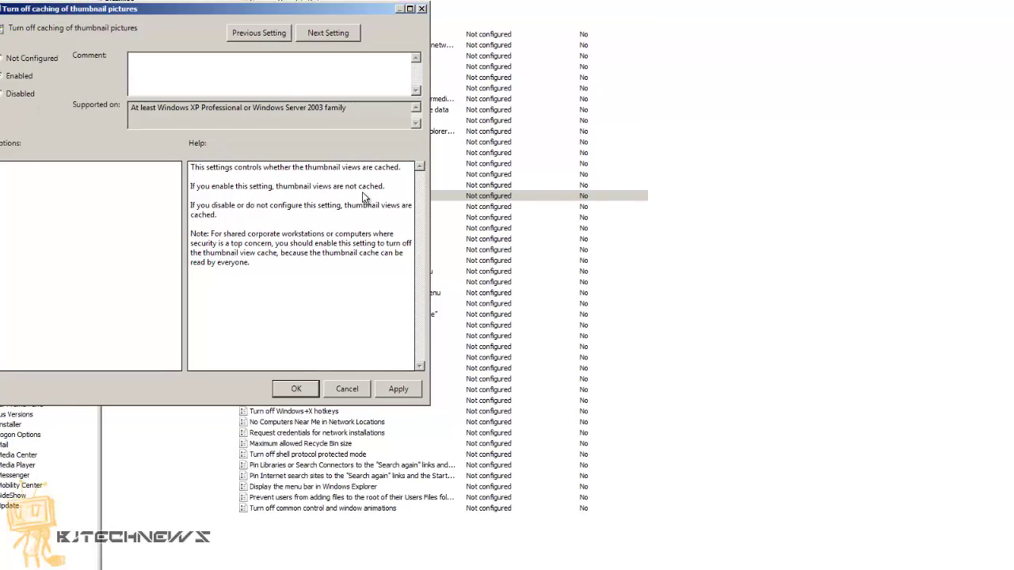
click(90, 102)
click(415, 434)
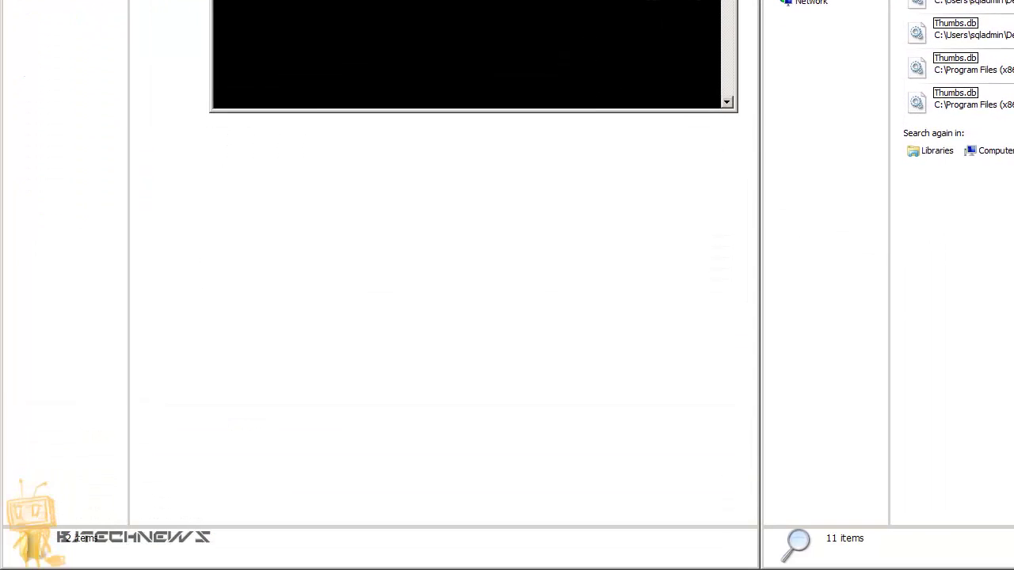
- After an empty regedit.msc search, search regedit in the Start menu and launch regedit.exe
key(super)
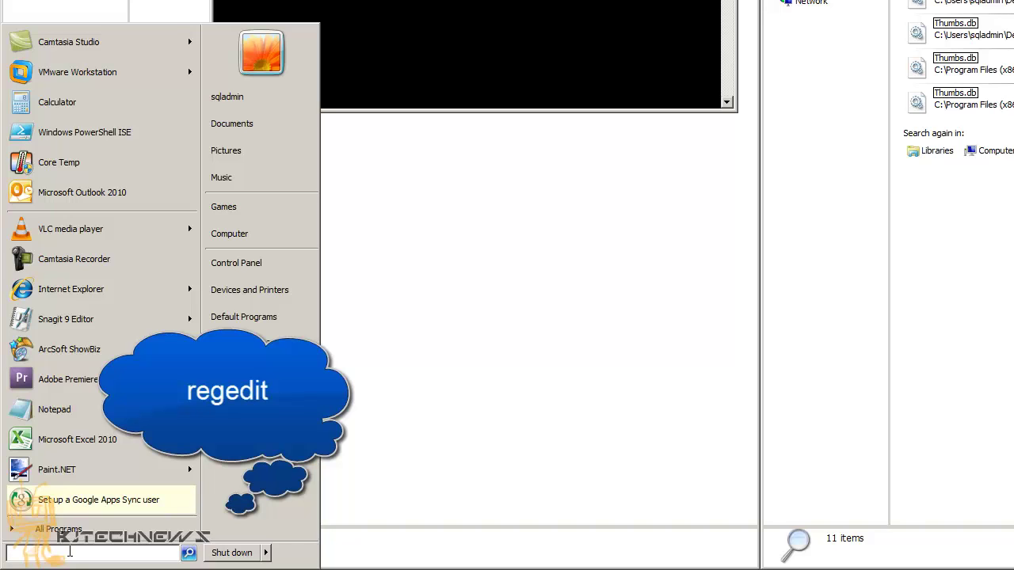
text(regedit)
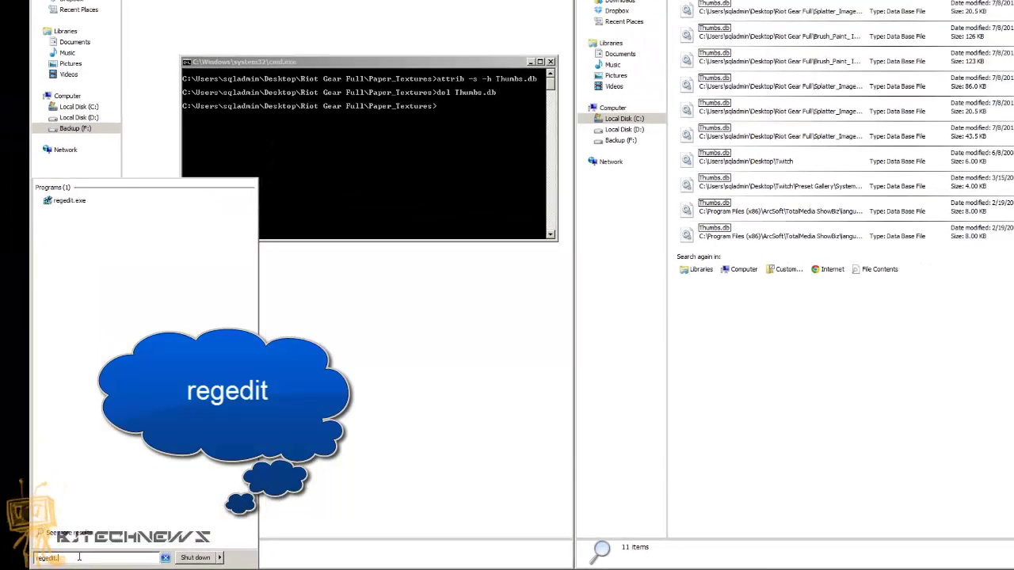
text(.msc)
key(Return)
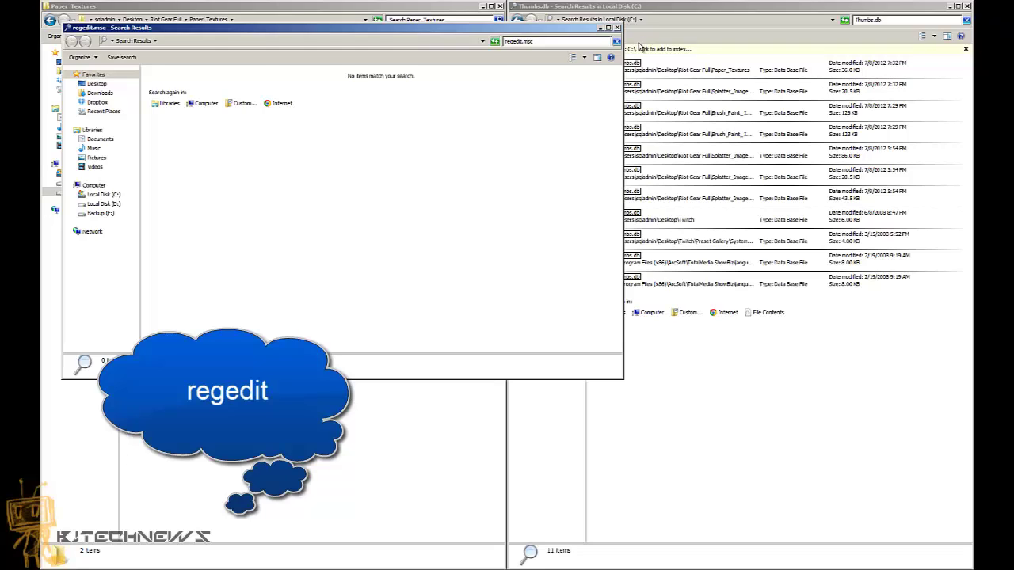
click(617, 27)
key(super)
text(regedit)
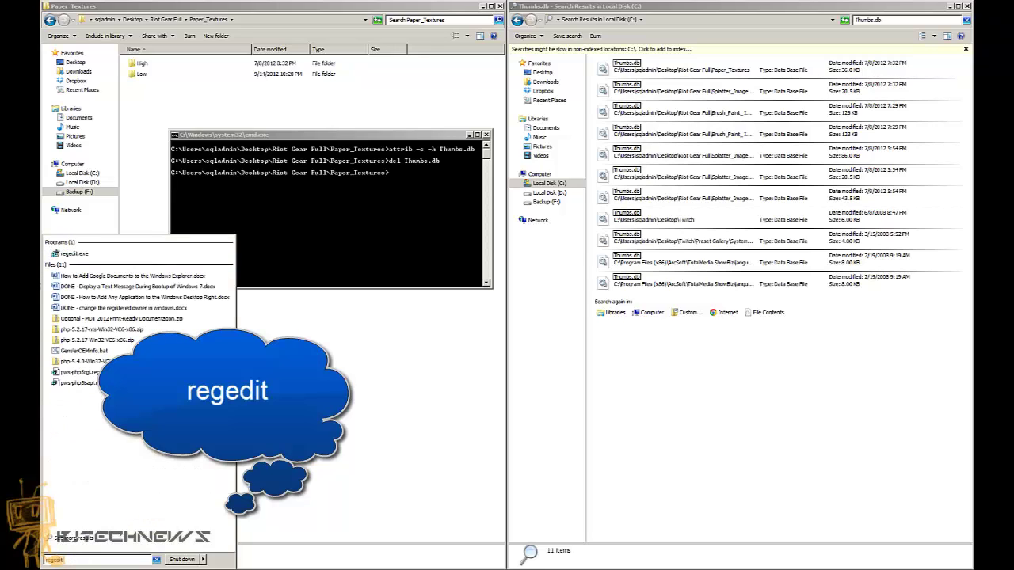
click(77, 254)
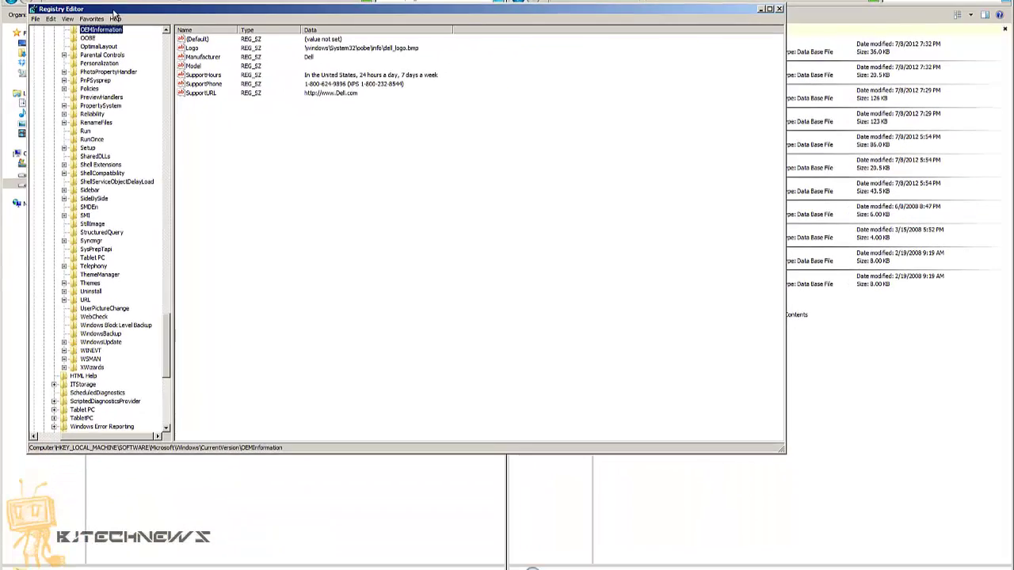
- Widen the registry tree pane and briefly browse HKEY_CURRENT_CONFIG\Software before collapsing it
drag(142, 414, 69, 53)
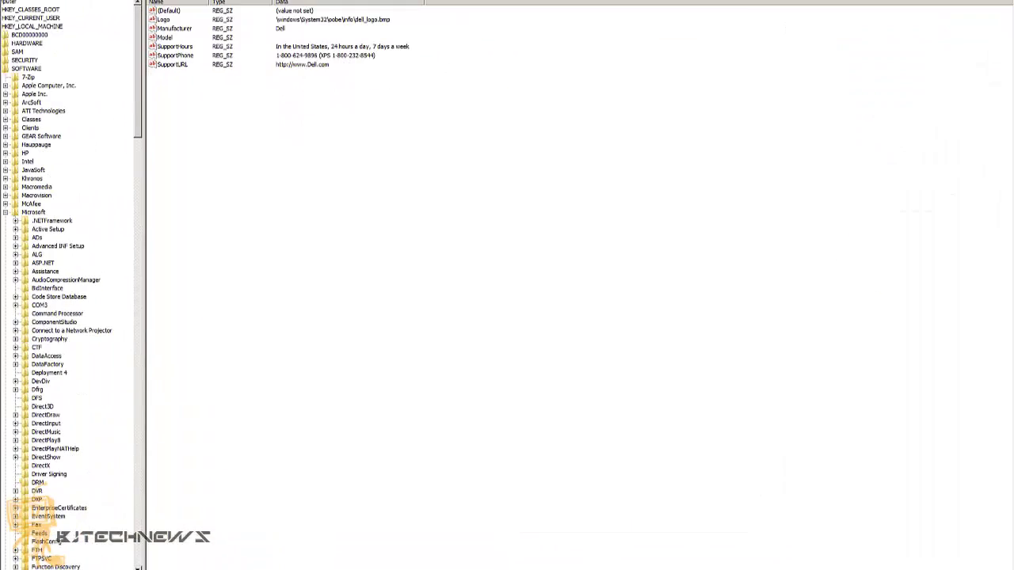
drag(139, 343, 325, 337)
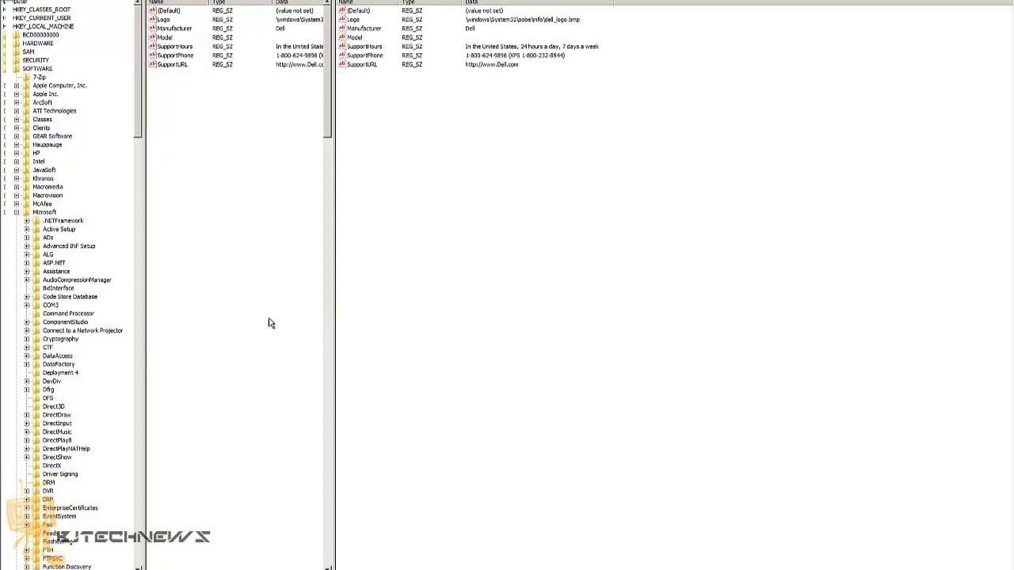
click(17, 26)
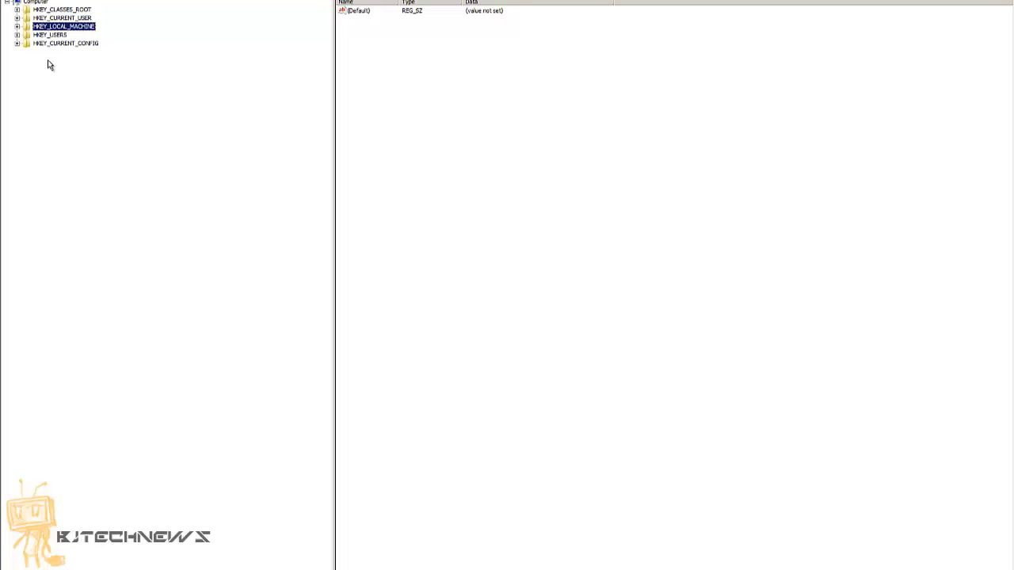
click(17, 43)
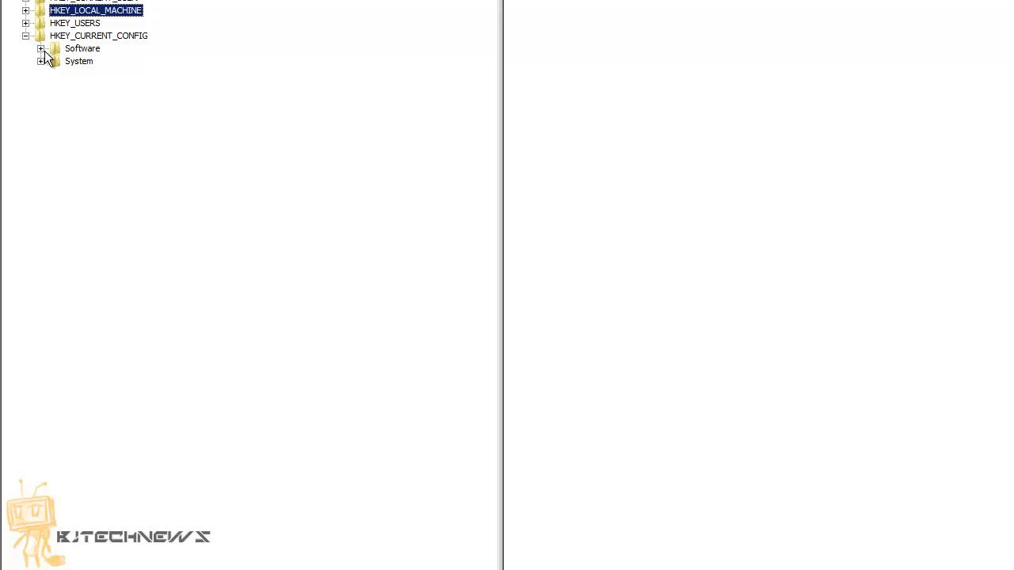
click(76, 50)
click(41, 49)
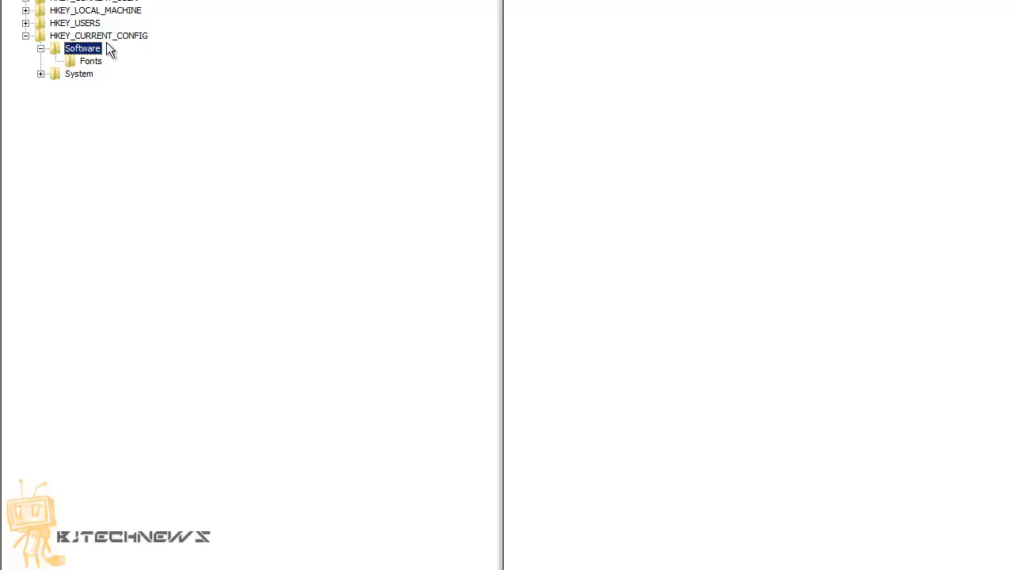
click(25, 36)
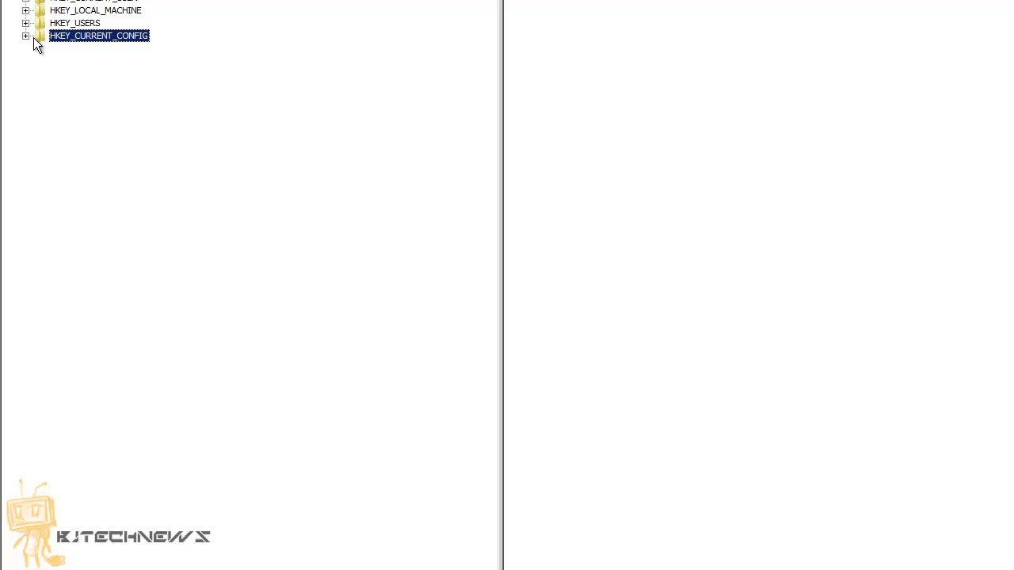
- Expand HKEY_CURRENT_USER\Software\Microsoft\Windows\CurrentVersion\Explorer and select the Advanced key
click(27, 1)
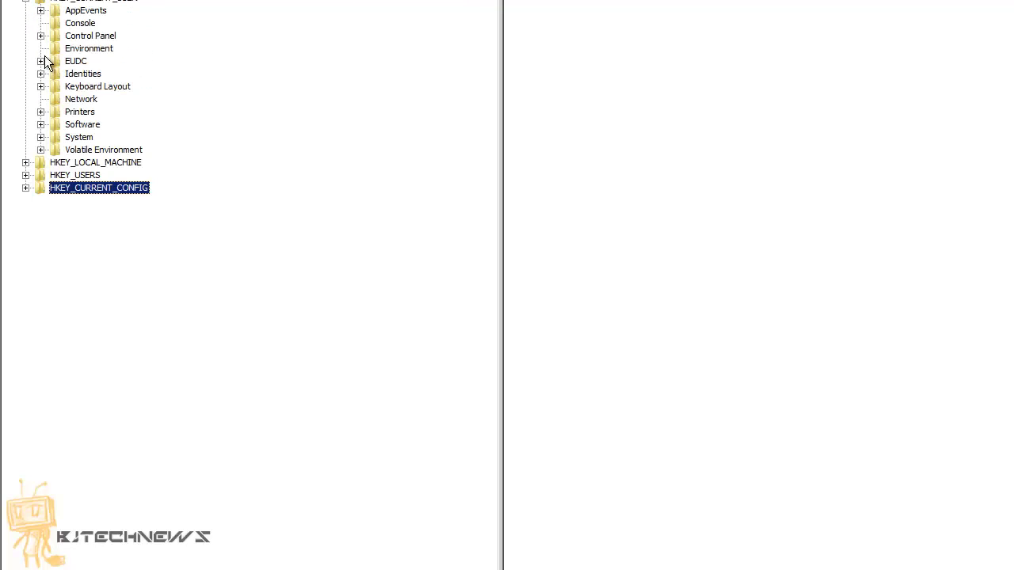
click(40, 125)
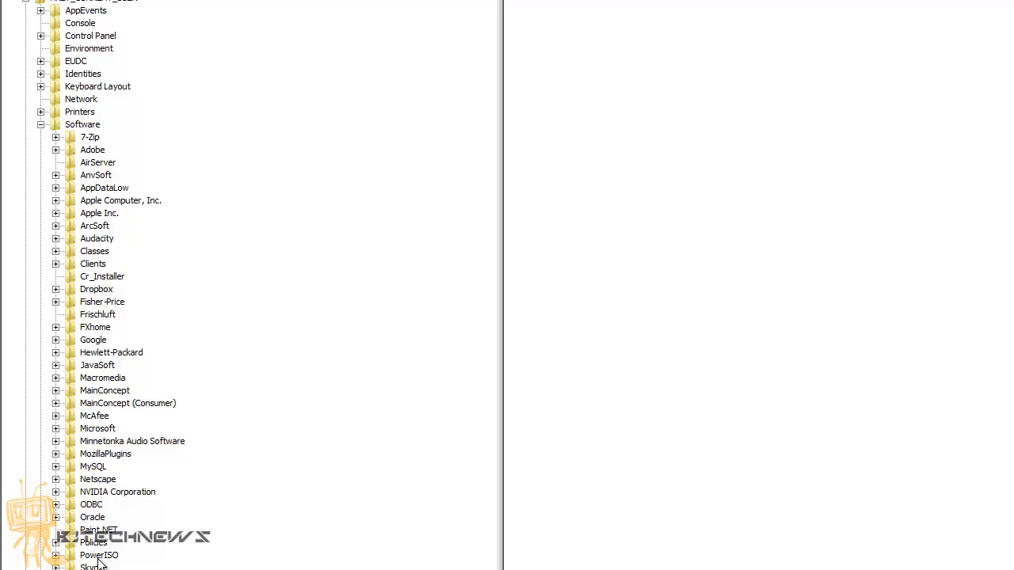
click(56, 429)
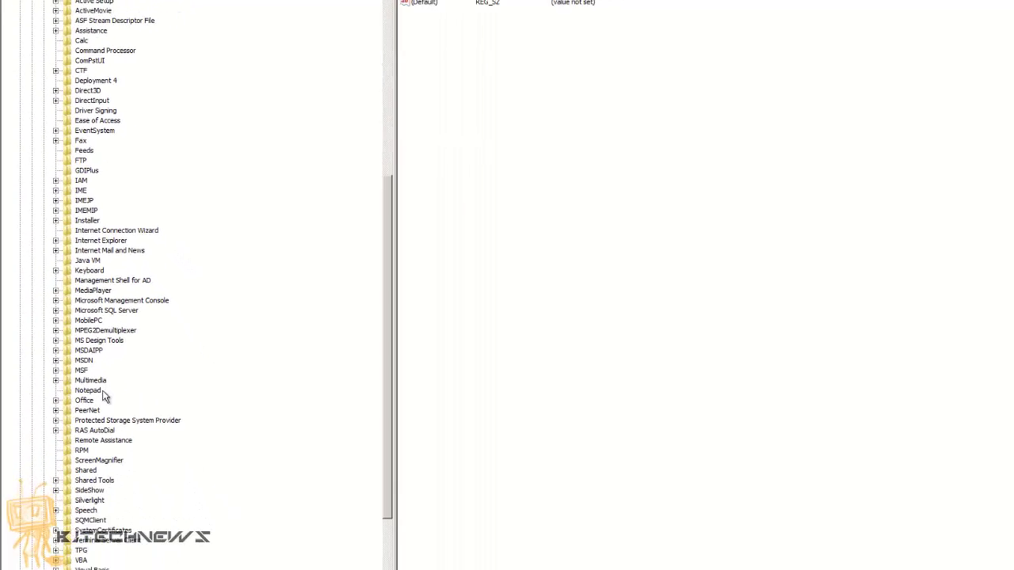
scroll(90, 351, down, 5)
click(74, 381)
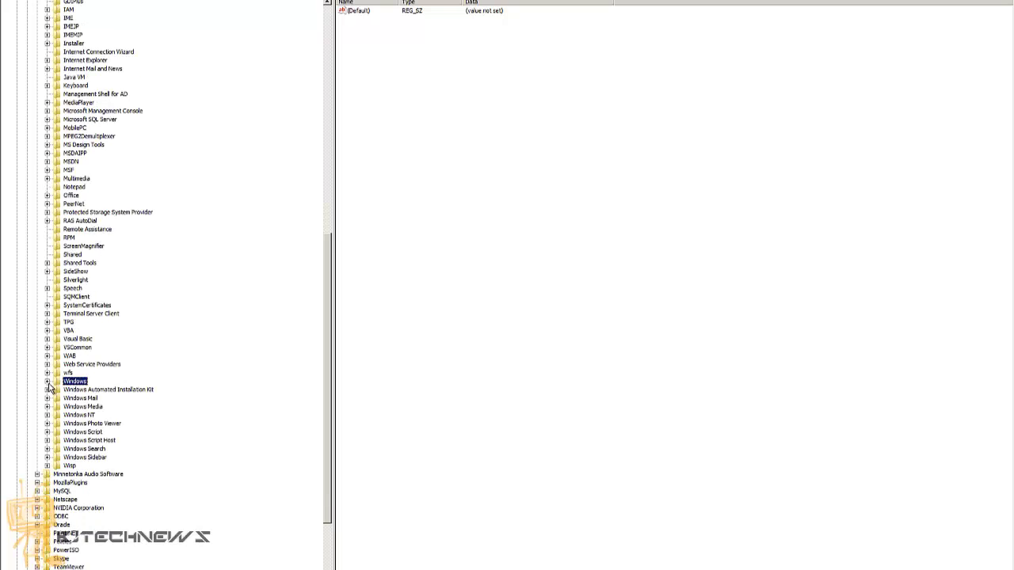
click(47, 381)
click(57, 391)
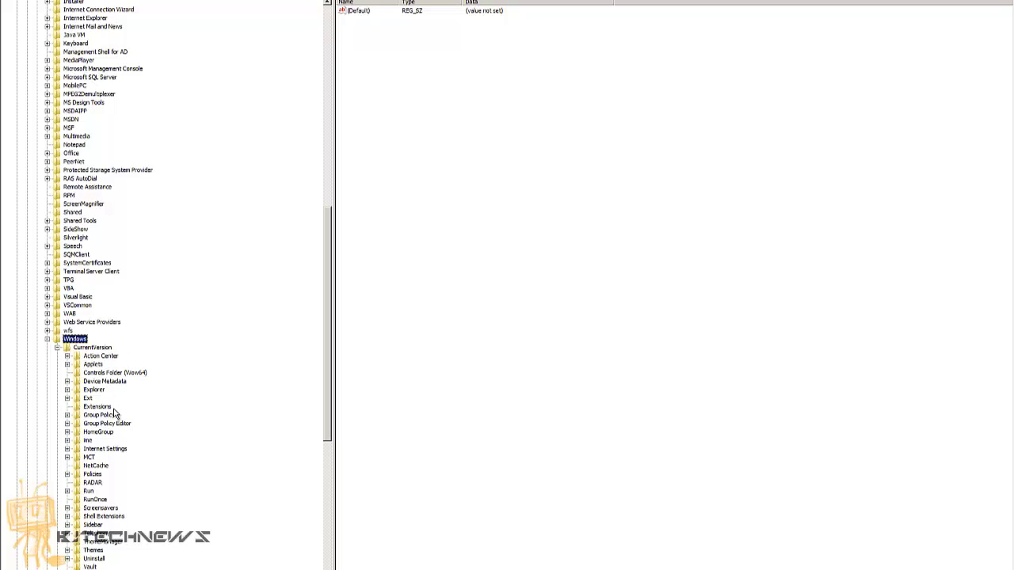
click(97, 391)
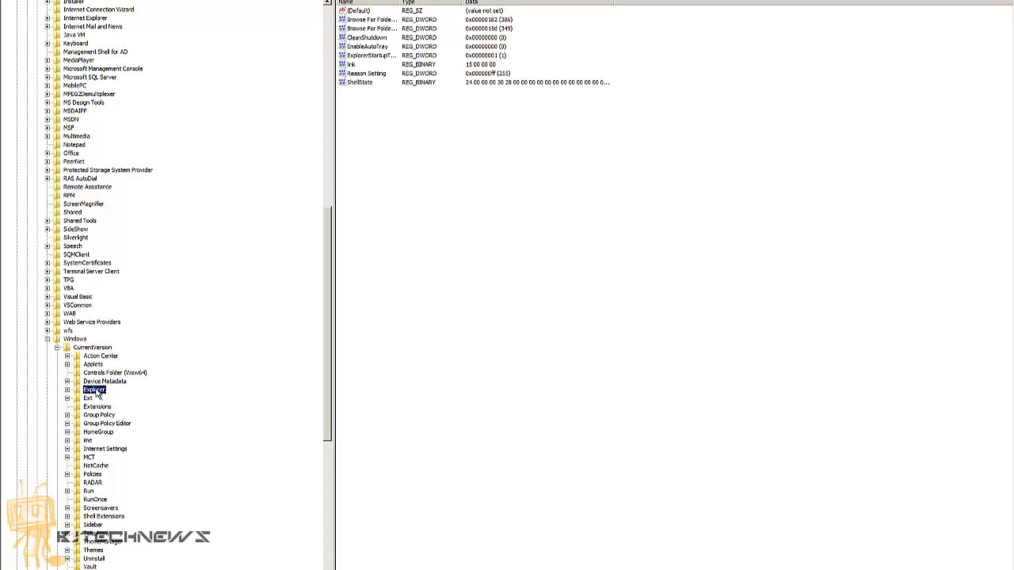
click(67, 391)
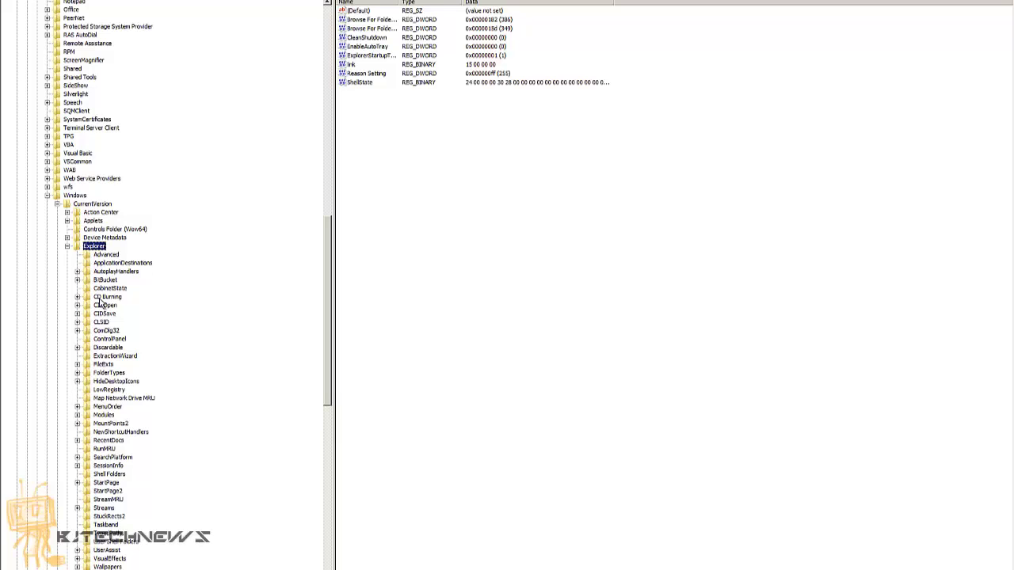
click(106, 254)
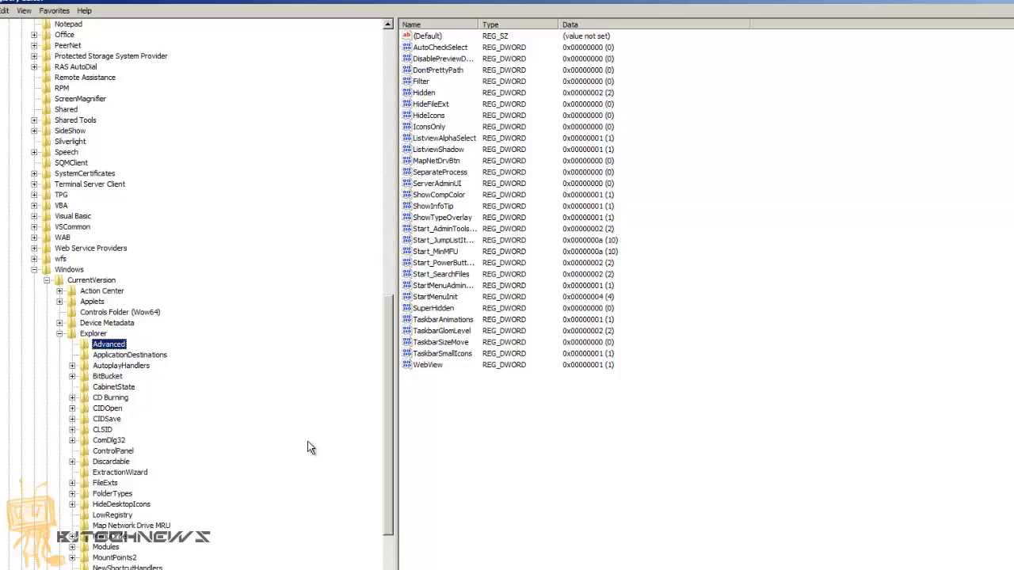
- Create a 32-bit DWORD named DeleteThumbnailCache in the Advanced key with value data 1
right_click(461, 445)
mouse_move(493, 454)
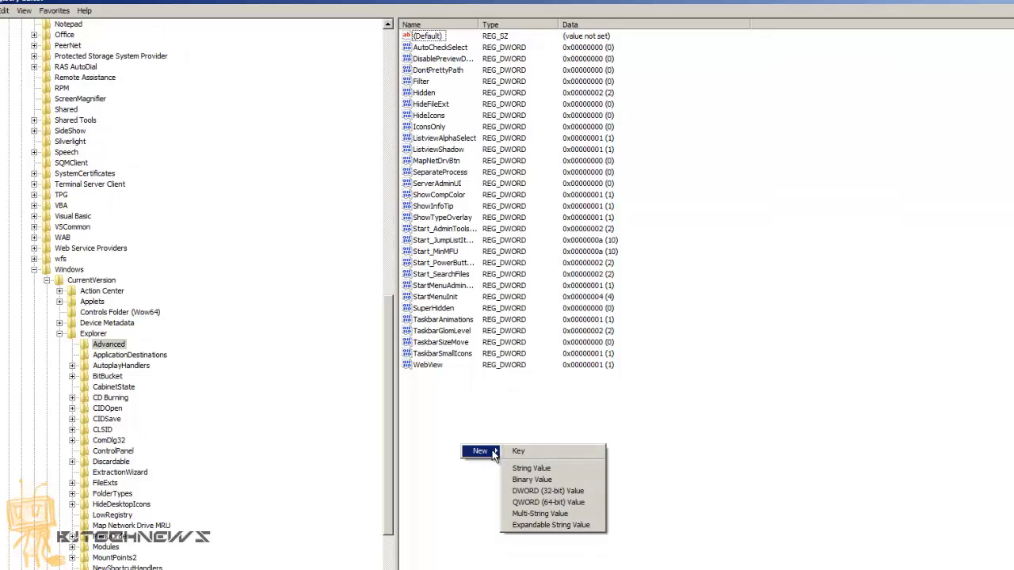
click(552, 492)
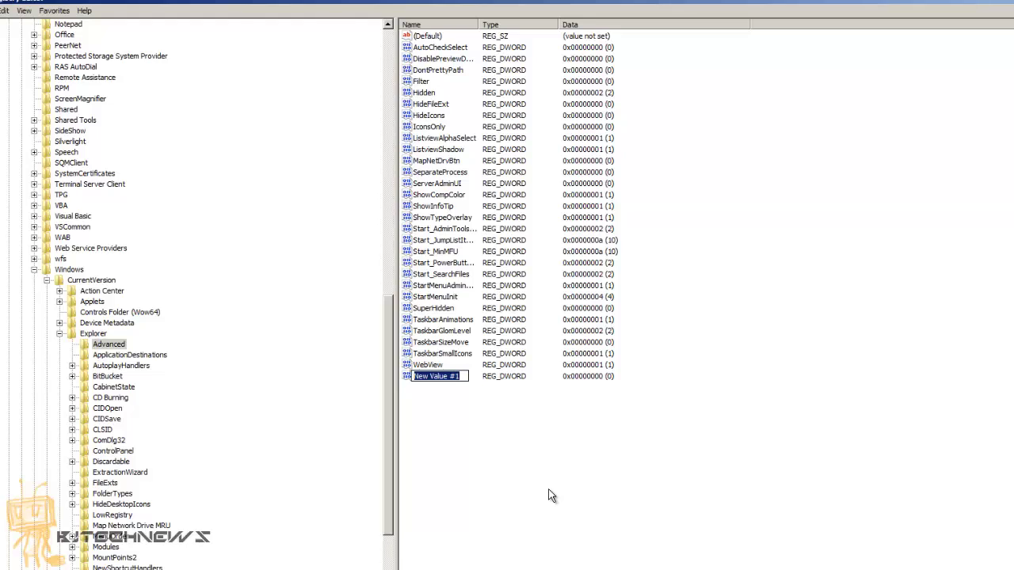
text(De)
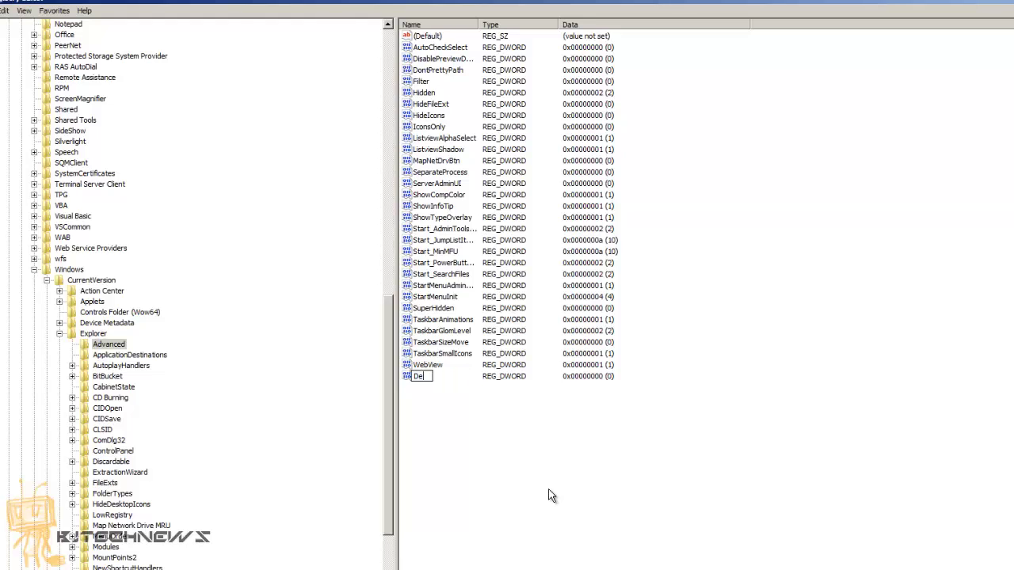
text(ltteThumbnailCache)
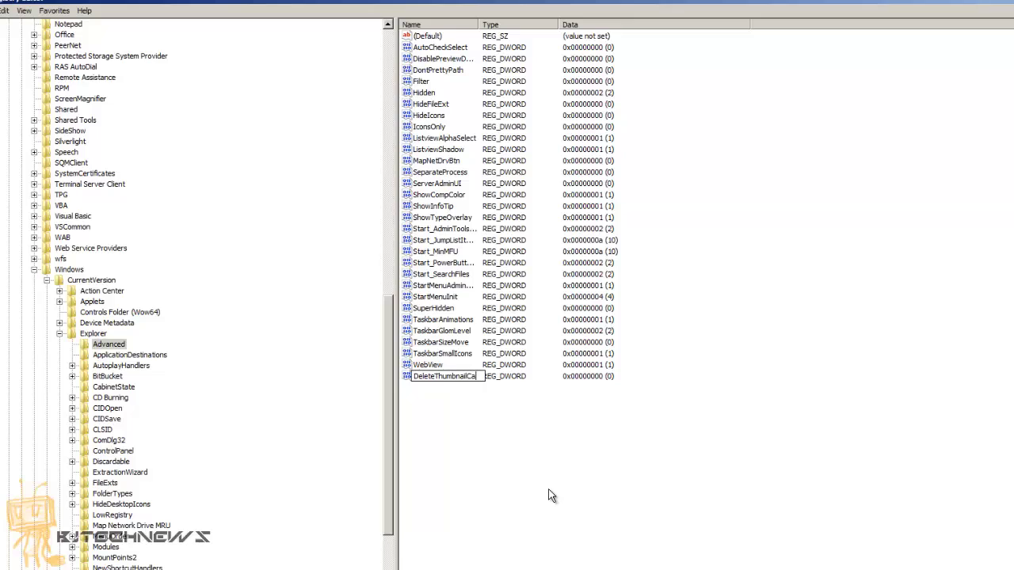
key(Return)
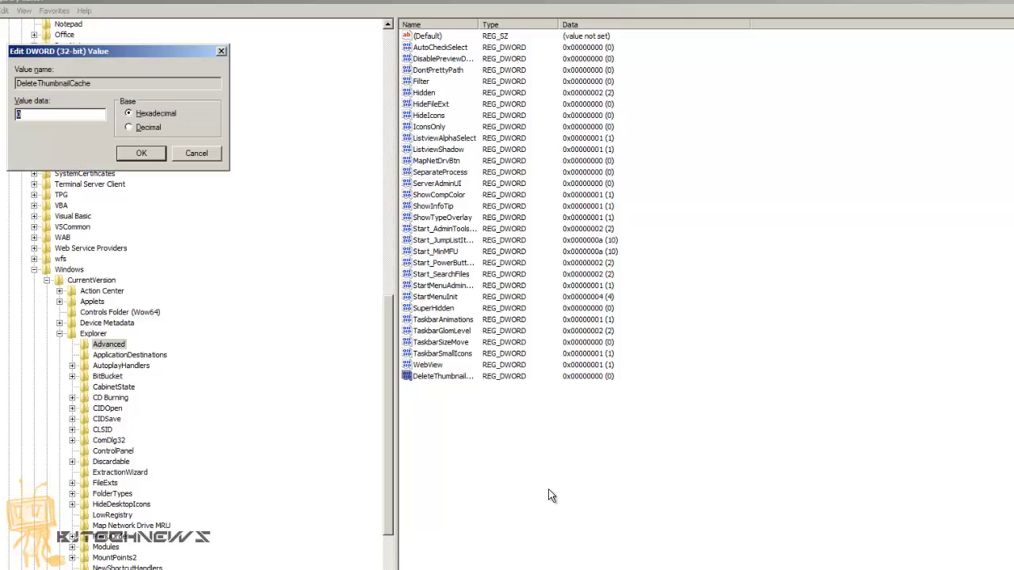
text(1)
click(144, 153)
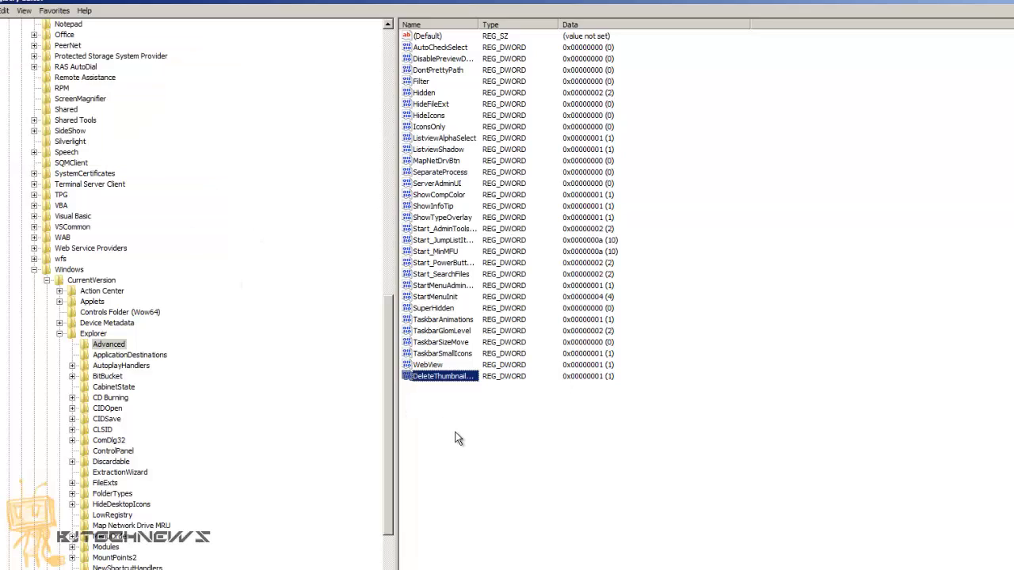
- Delete the DeleteThumbnailCache value from Explorer\Advanced and close Registry Editor
right_click(425, 377)
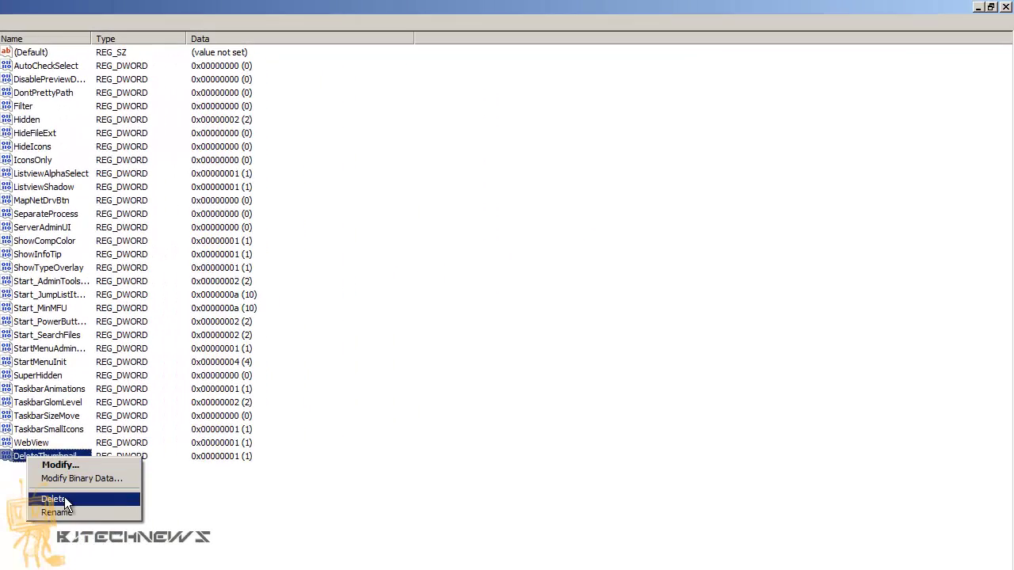
click(64, 497)
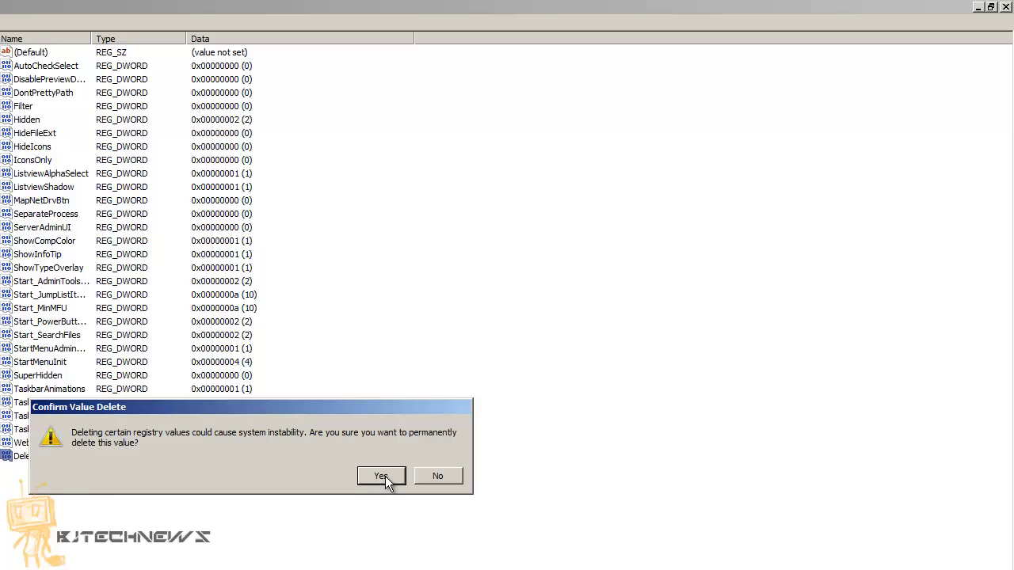
click(383, 476)
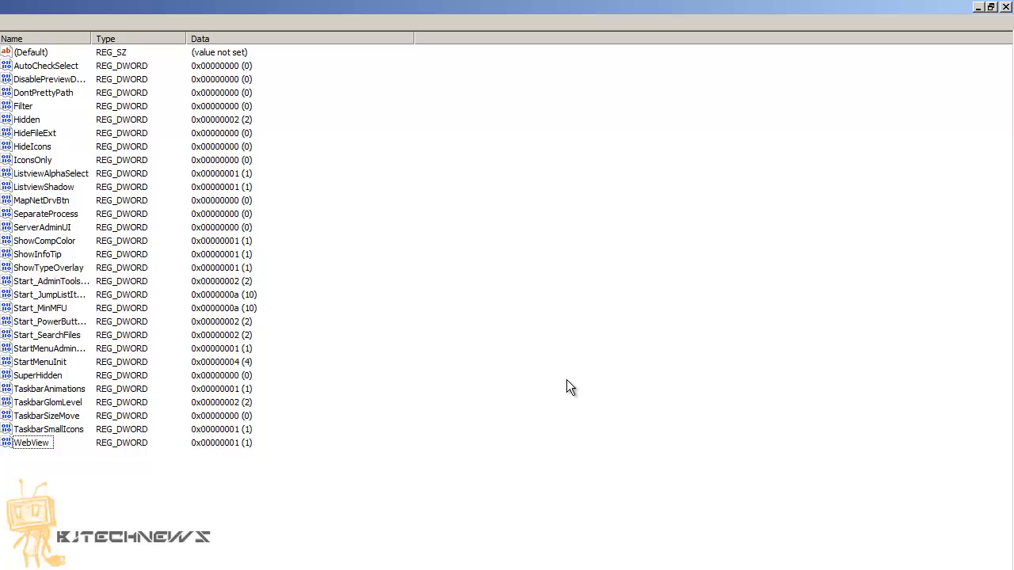
click(1007, 7)
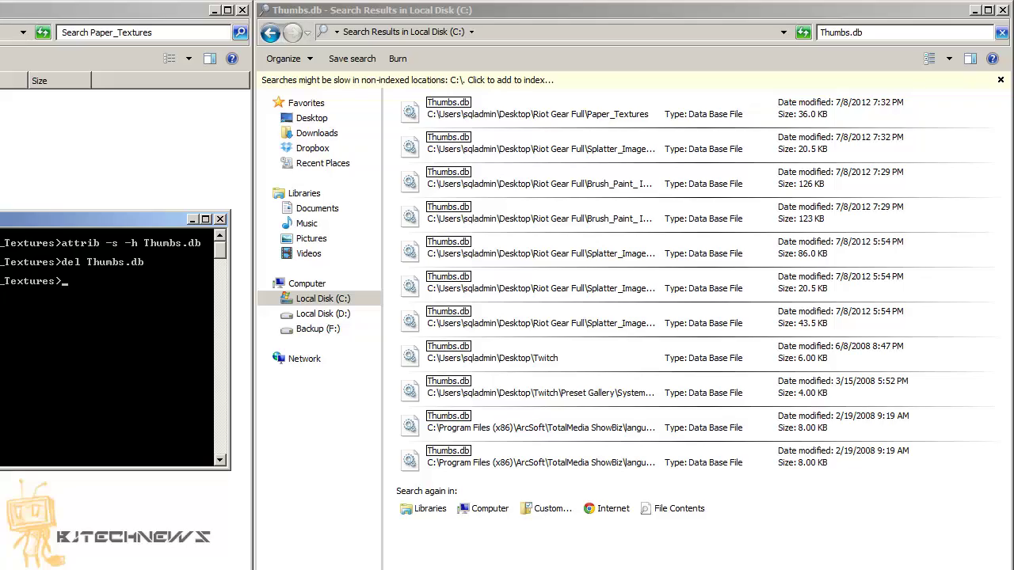
- Start Disk Cleanup for Local Disk (C:) from its Properties
key(super+e)
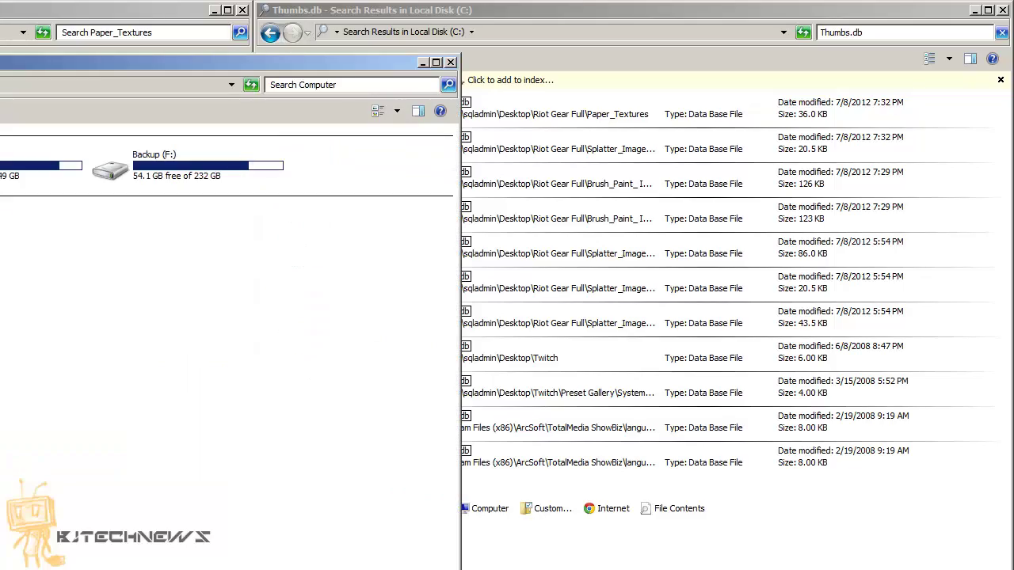
right_click(99, 143)
click(212, 222)
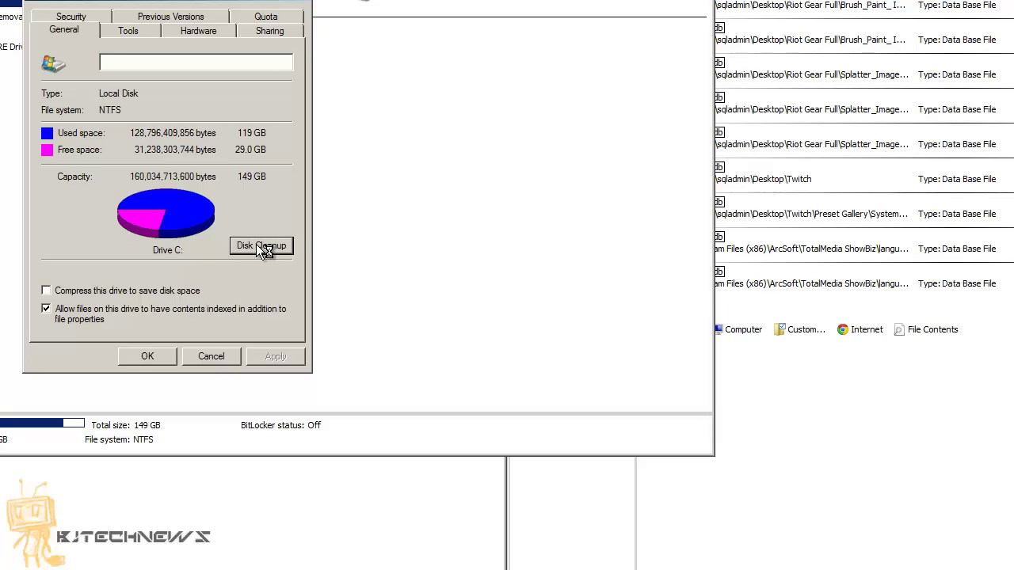
click(261, 247)
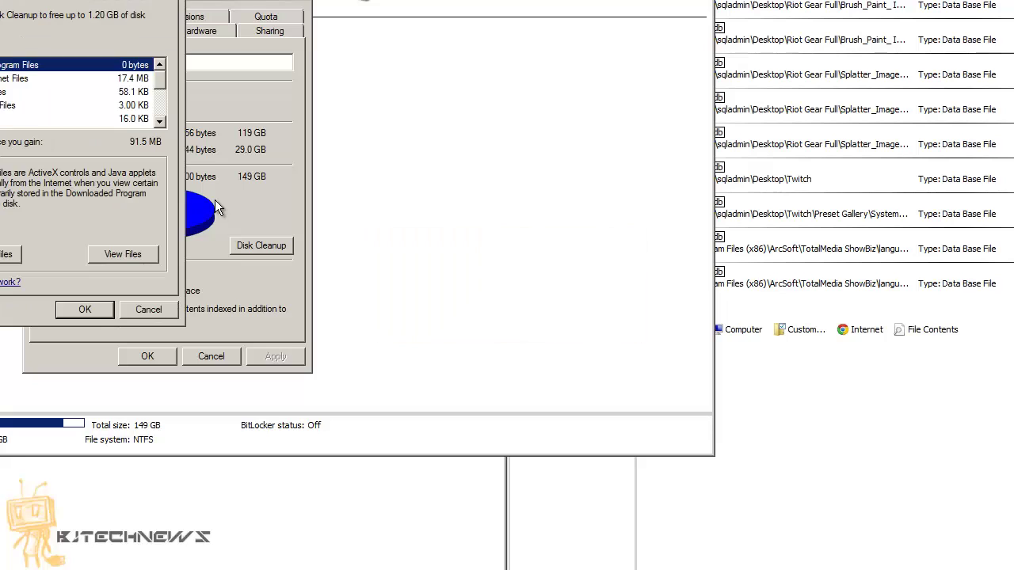
- Tick only Thumbnails, unticking Temporary Internet Files and Downloaded Program Files
click(159, 121)
click(159, 120)
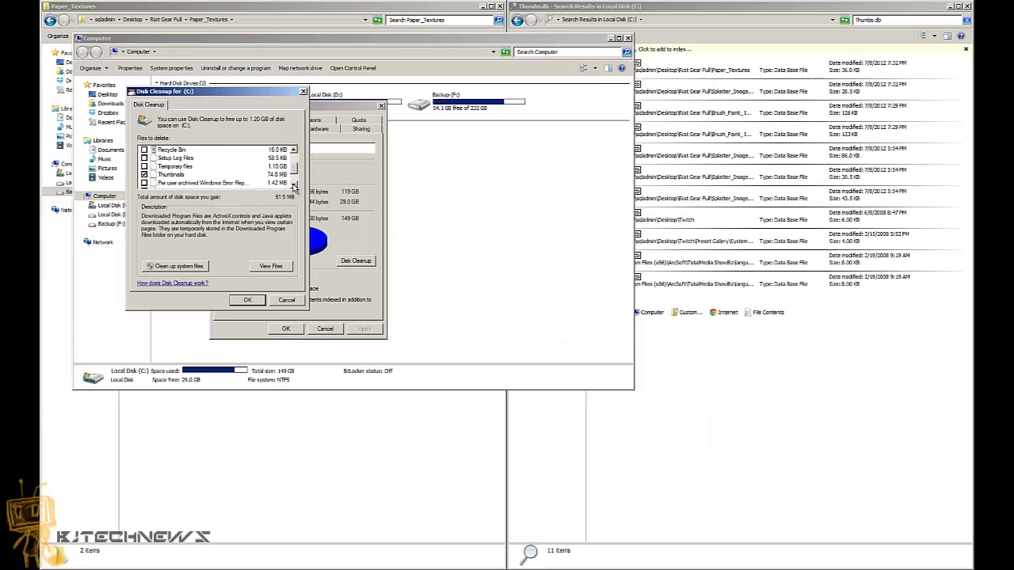
click(184, 176)
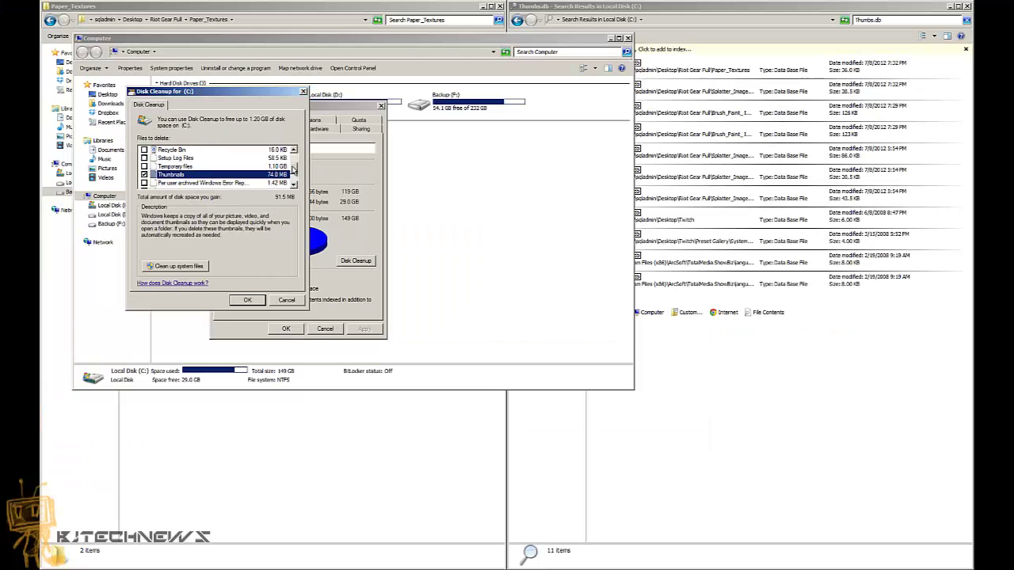
click(293, 150)
click(144, 157)
click(144, 150)
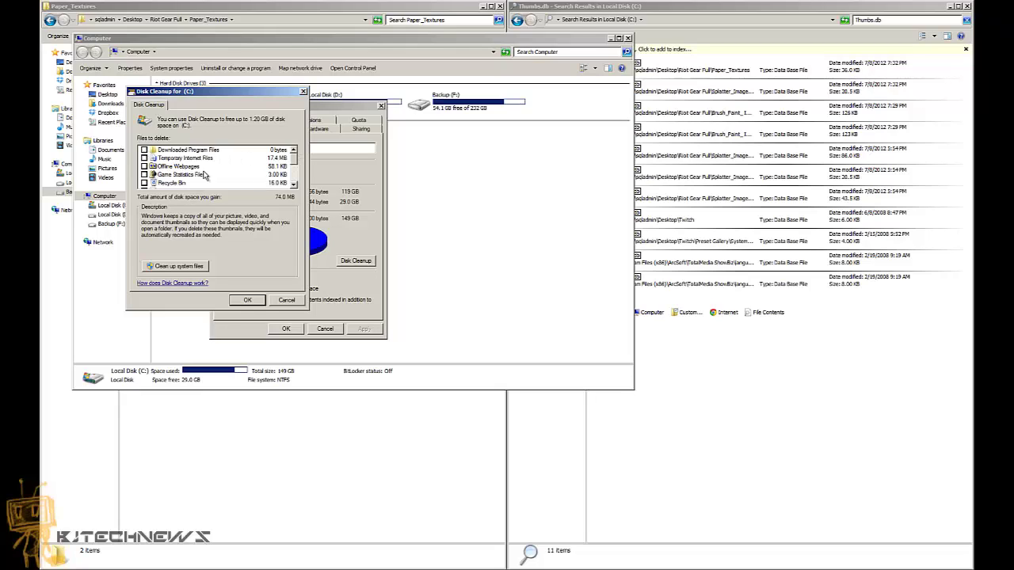
drag(296, 163, 300, 174)
- Permanently delete the 74.0 MB of Thumbnails and close the drive C: properties
click(257, 302)
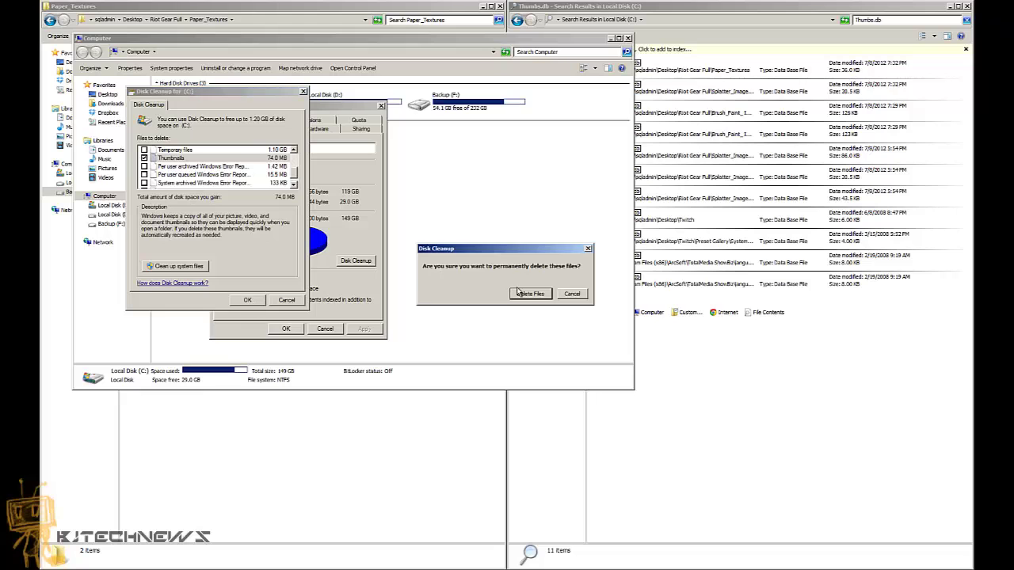
click(531, 294)
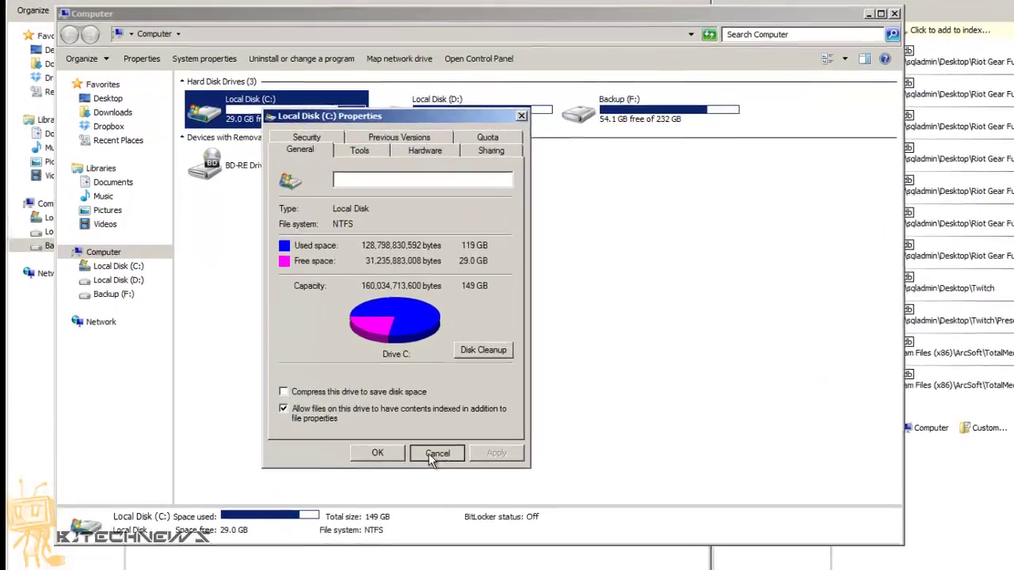
click(435, 457)
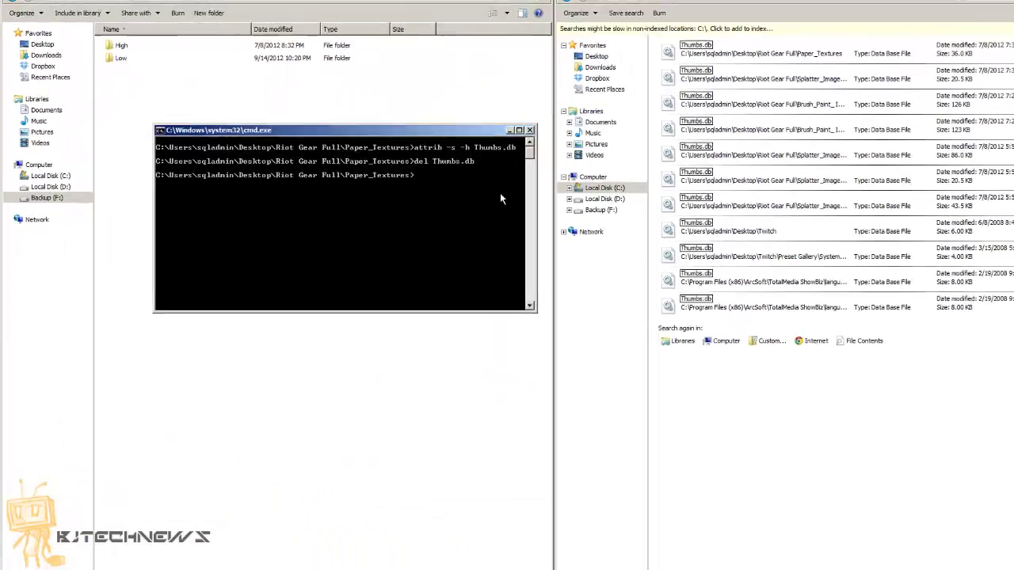
- Go up to the parent folder and open Splatter_Images
click(464, 113)
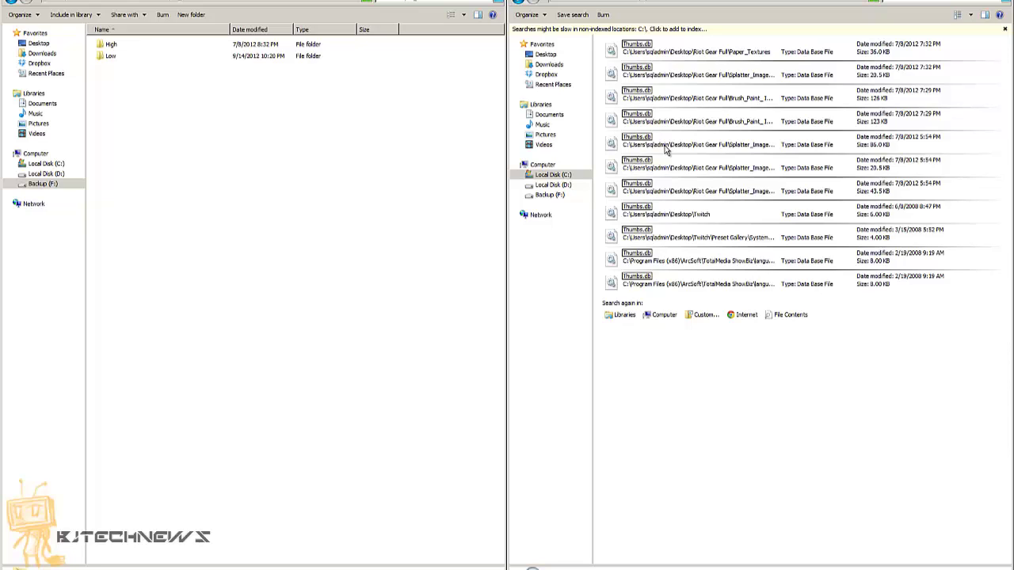
click(141, 2)
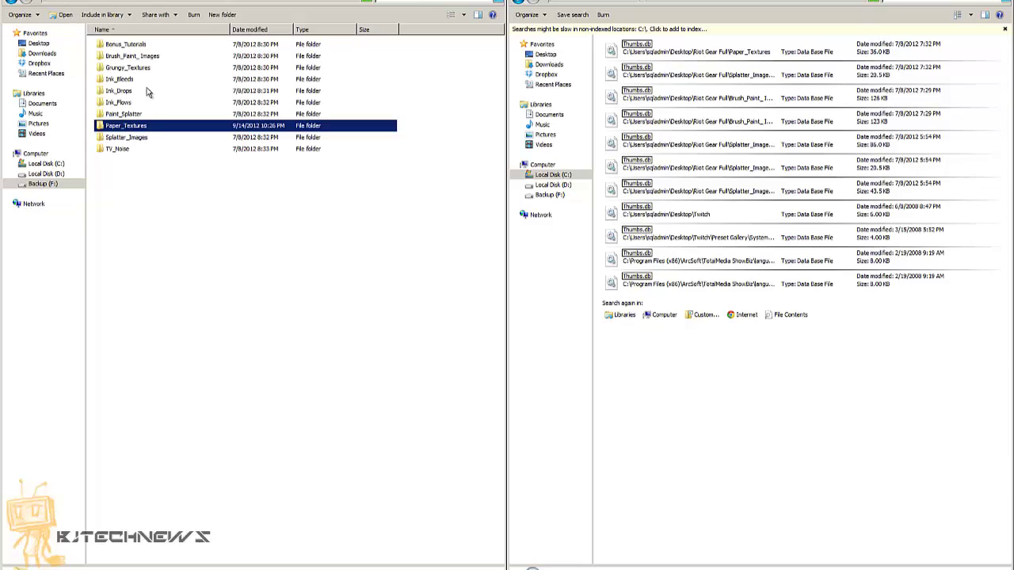
double_click(147, 138)
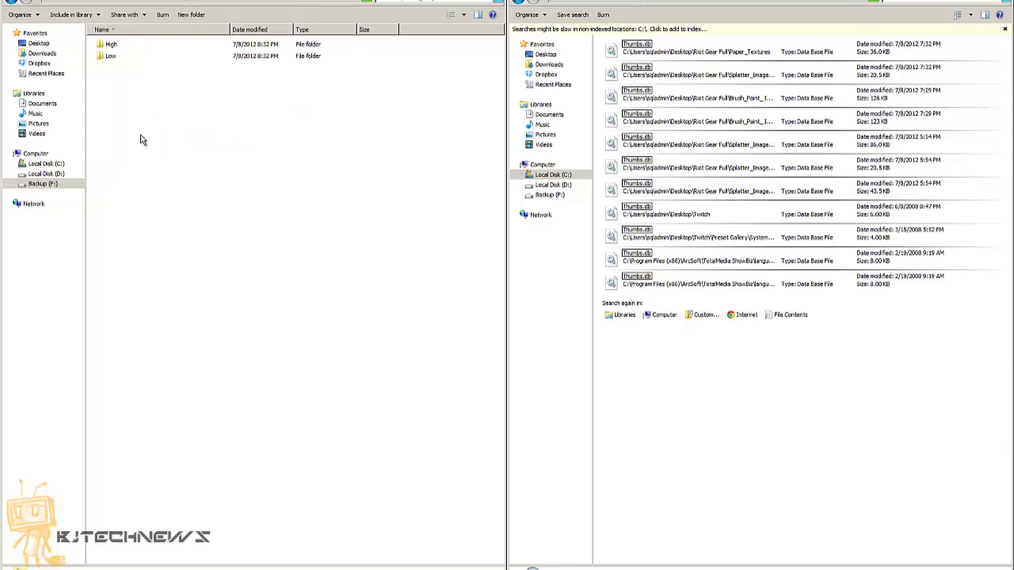
click(705, 195)
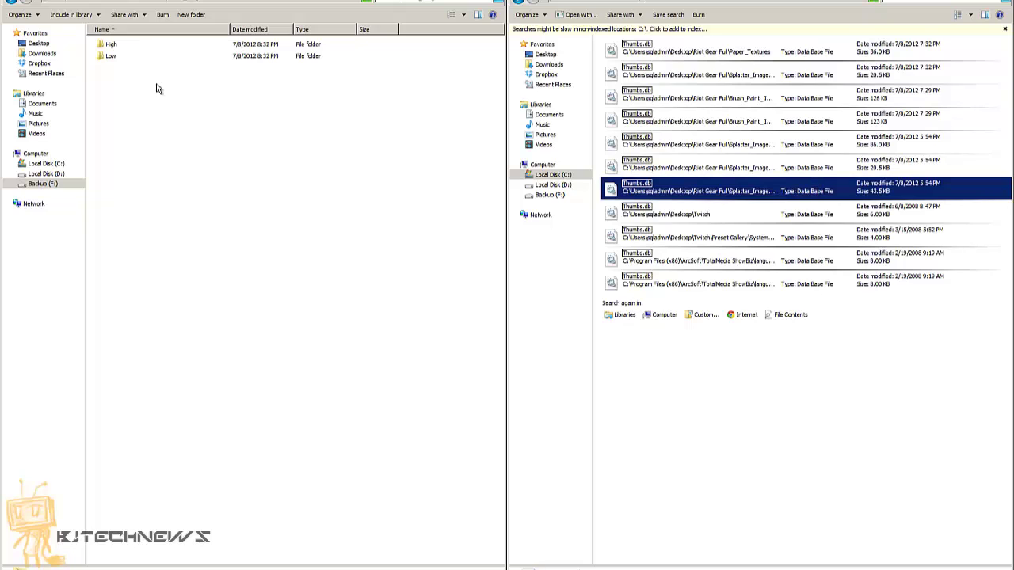
- Open High > Splatter_Ink and select its Thumbs.db file
double_click(117, 57)
click(133, 58)
double_click(133, 58)
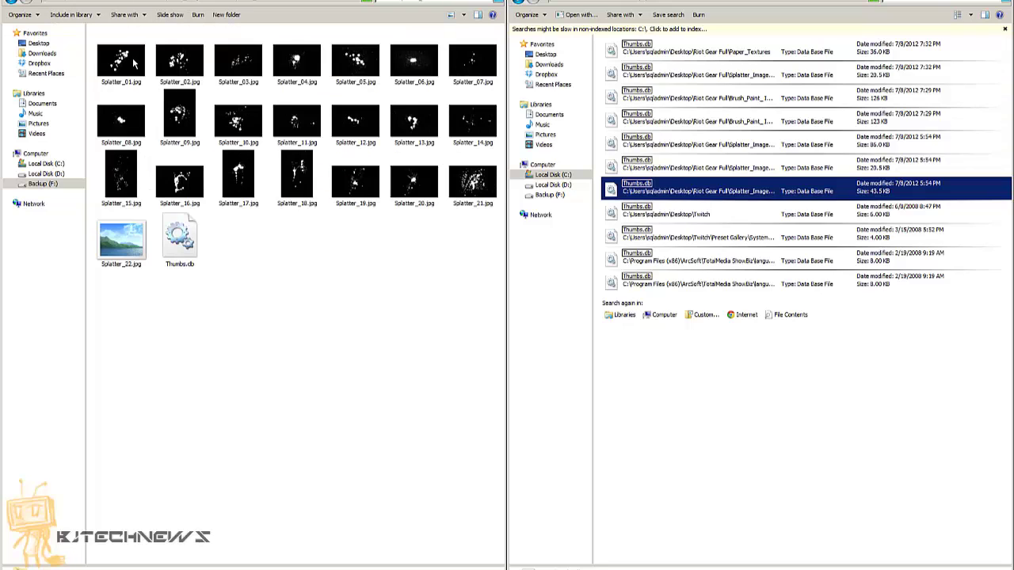
click(190, 245)
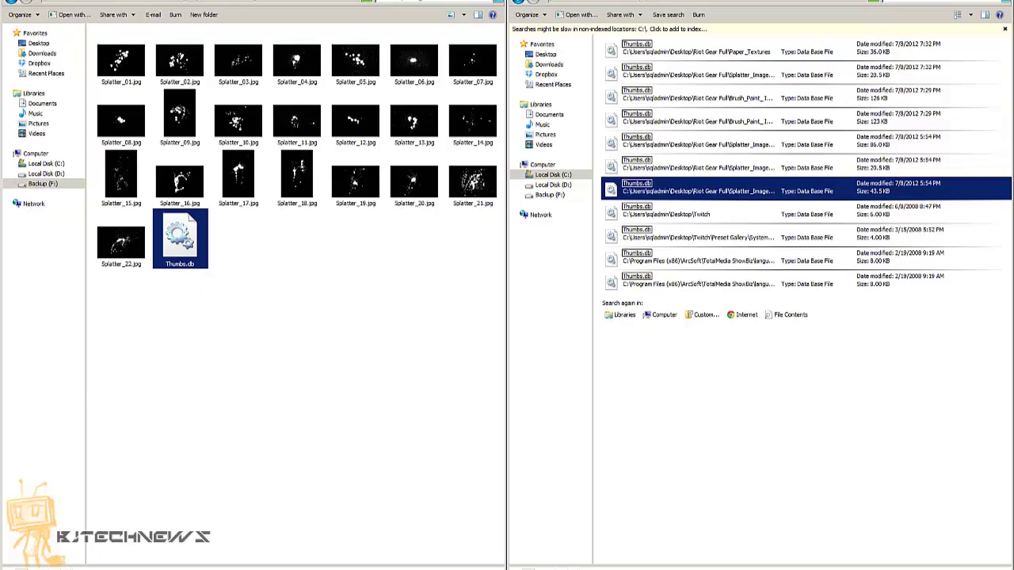
key(alt+Tab)
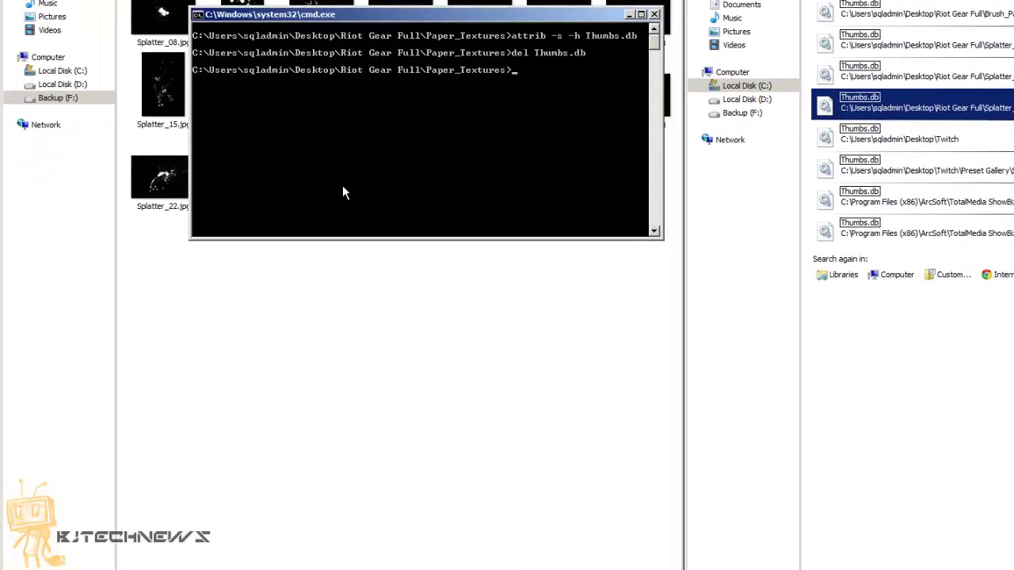
- From C:\, run 'del Thumbs.db /s /q' to delete every Thumbs.db drive-wide
text(cd\)
key(Return)
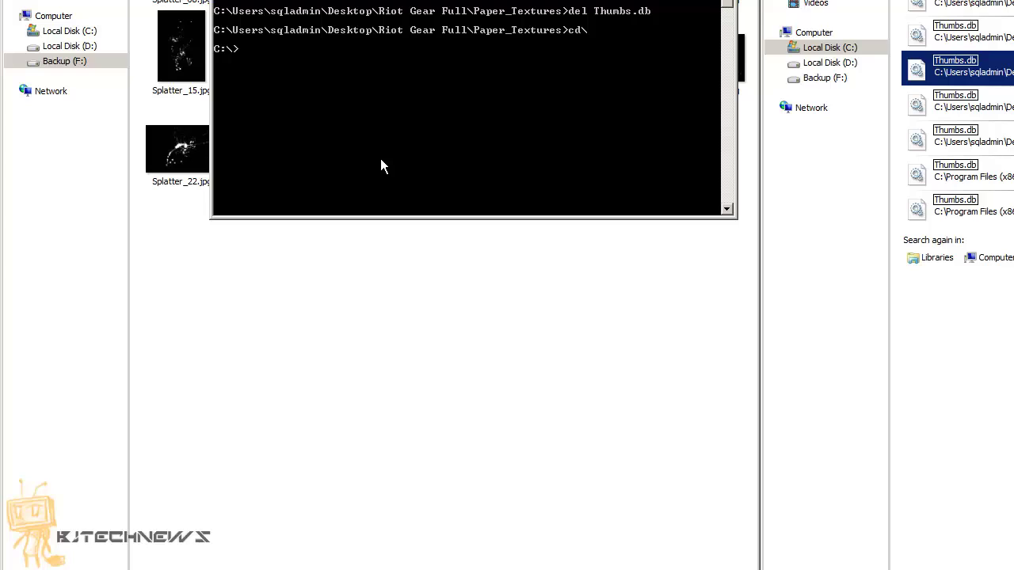
text(del Thumbs.db /s /q)
key(Return)
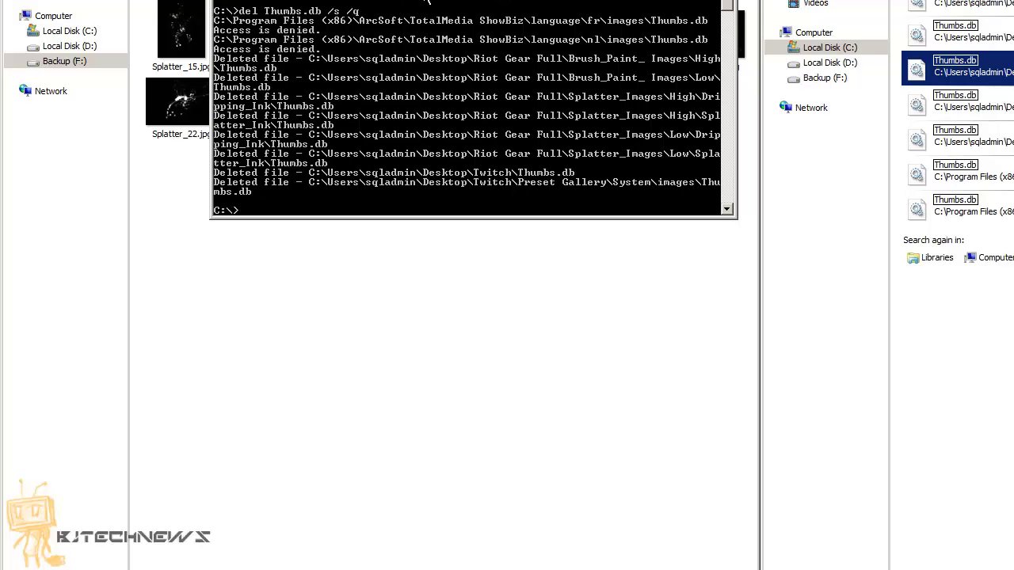
drag(335, 0, 503, 171)
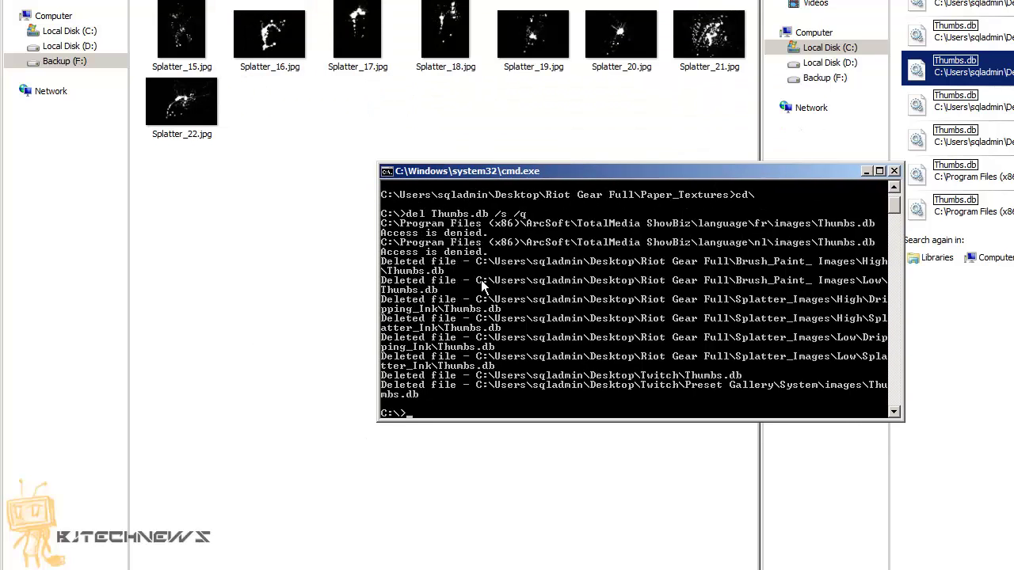